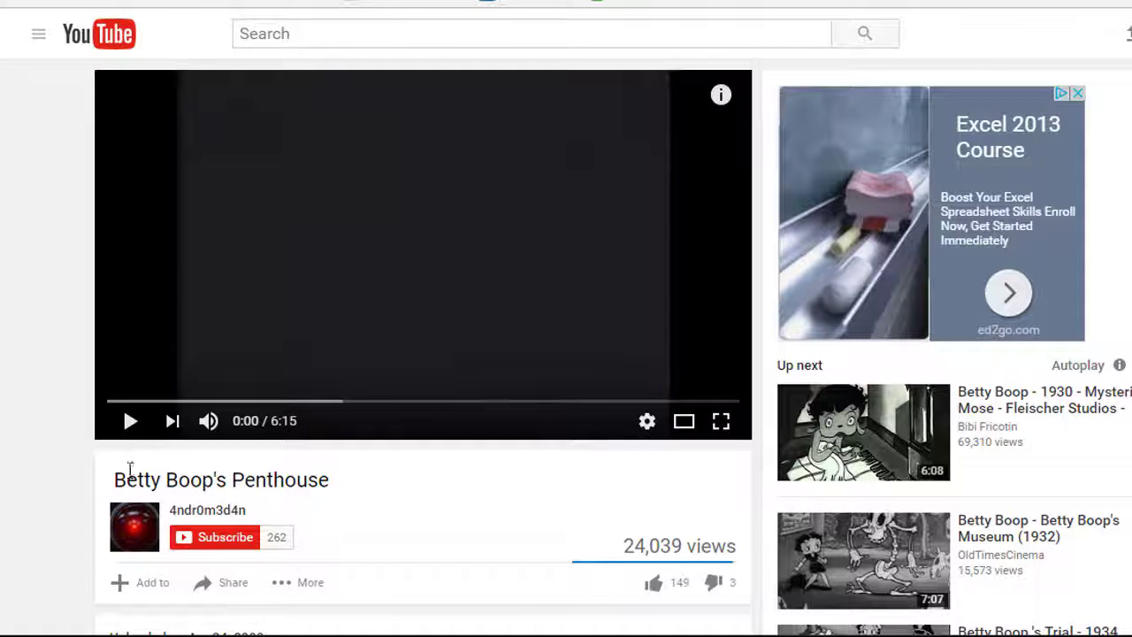
# Start playing the Betty Boop's Penthouse video and scroll down beneath it
pyautogui.click(129, 423)
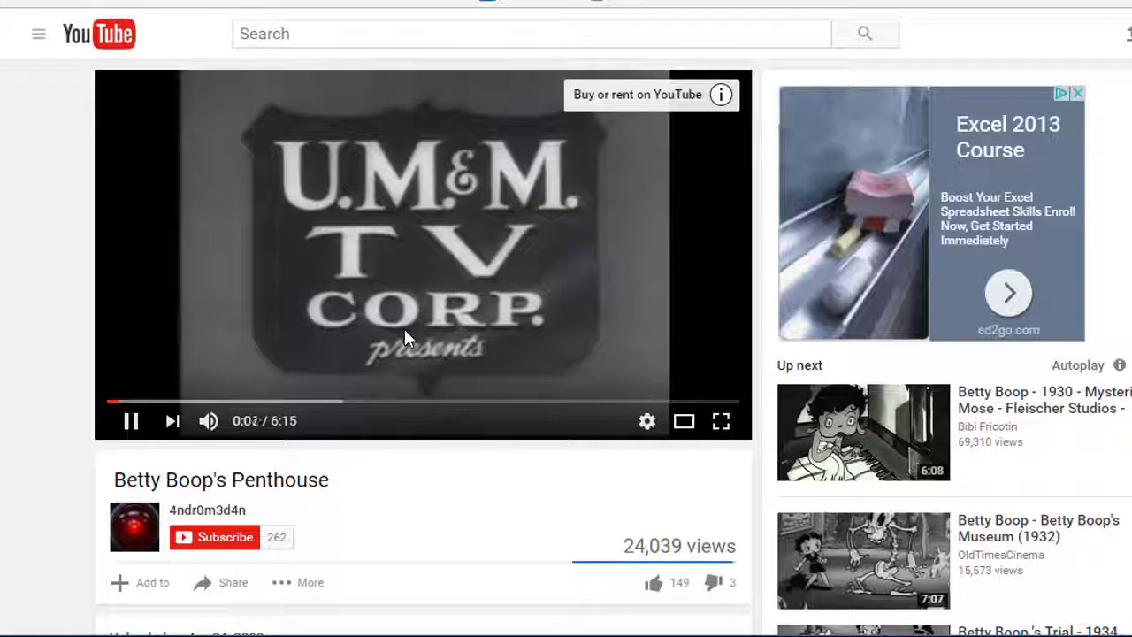
pyautogui.scroll(-4, 404, 332)
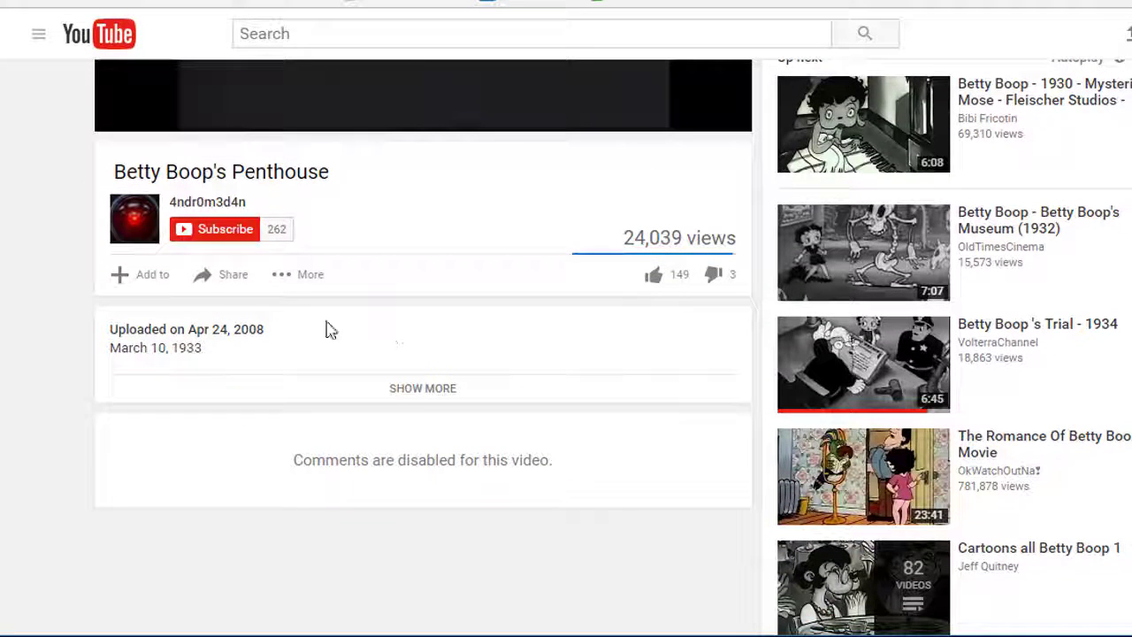
pyautogui.click(228, 290)
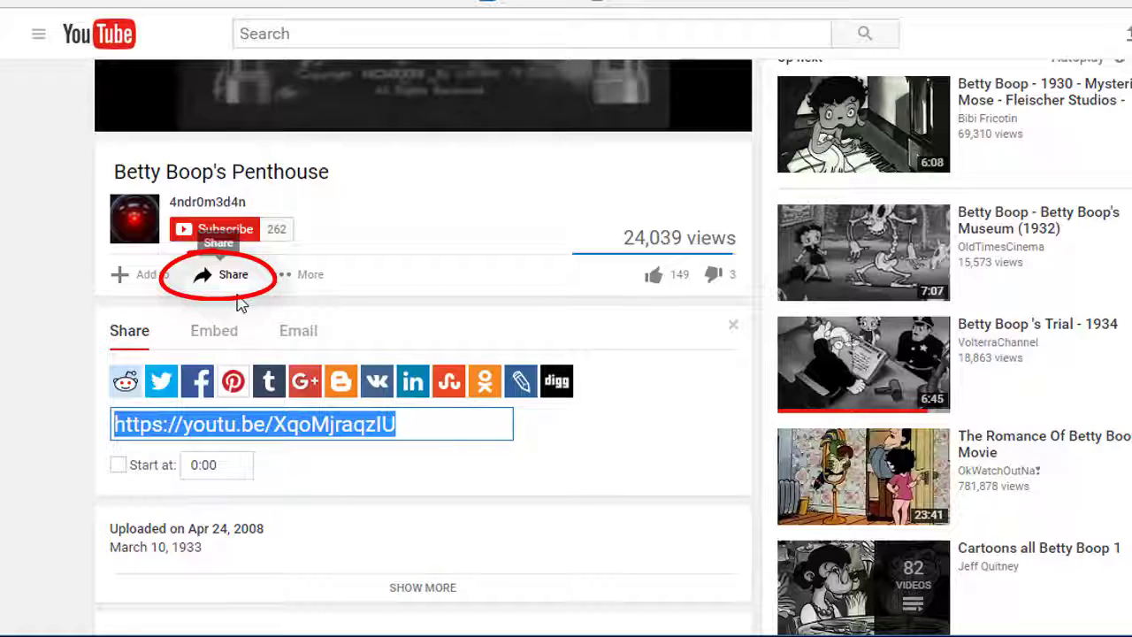
pyautogui.rightClick(298, 432)
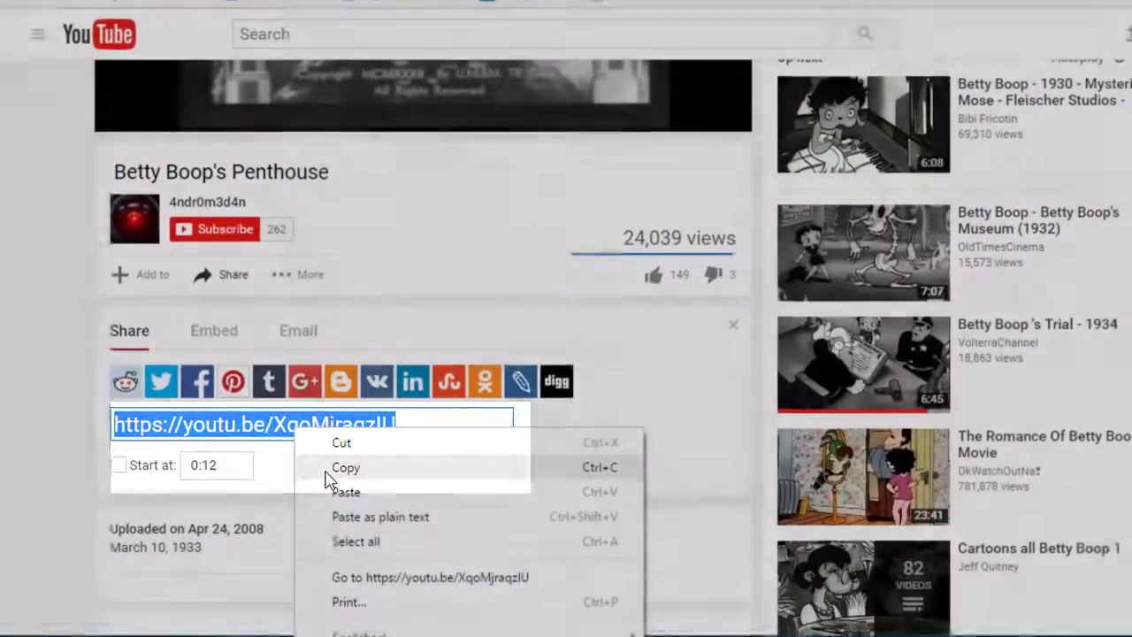
pyautogui.click(329, 476)
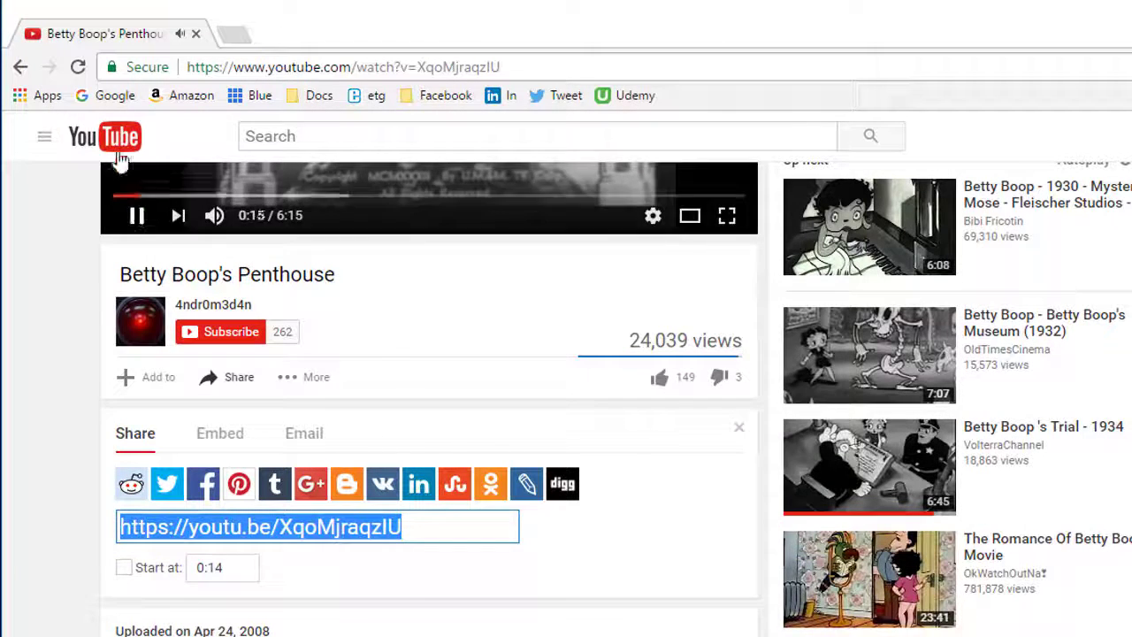
# Search Google for a YouTube downloader and open Savefrom.net
pyautogui.click(115, 96)
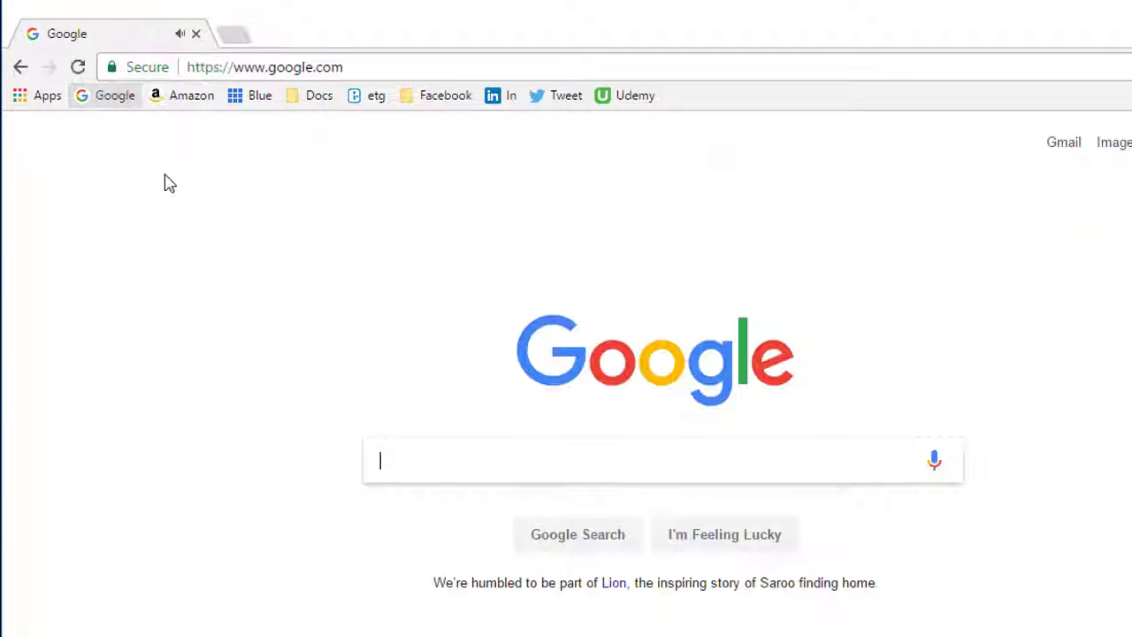
pyautogui.write('download you')
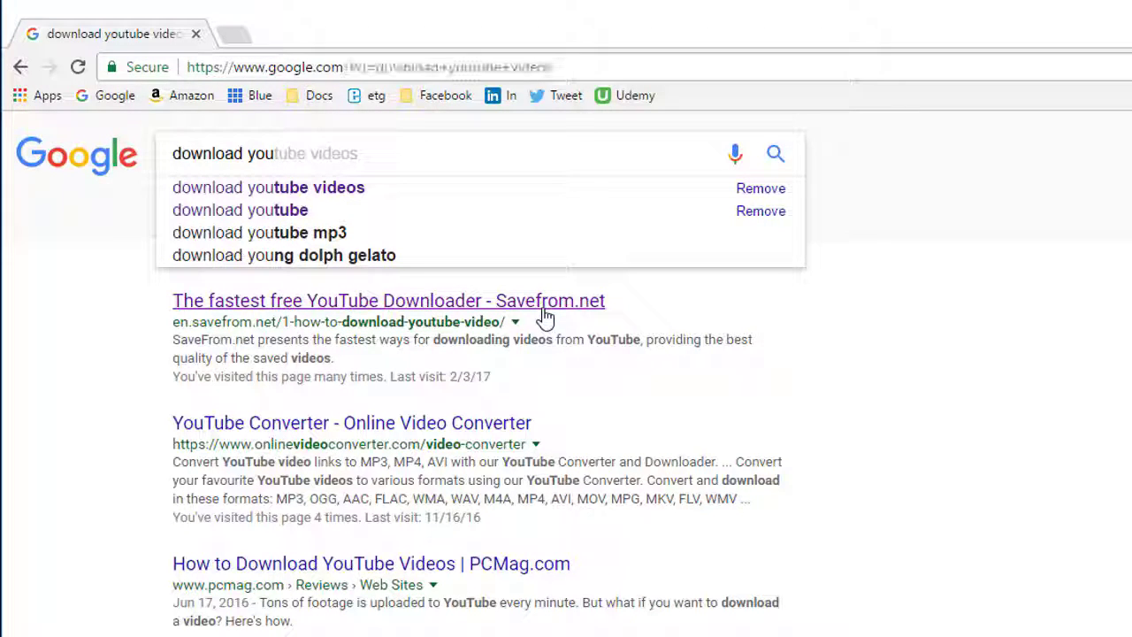
pyautogui.click(544, 309)
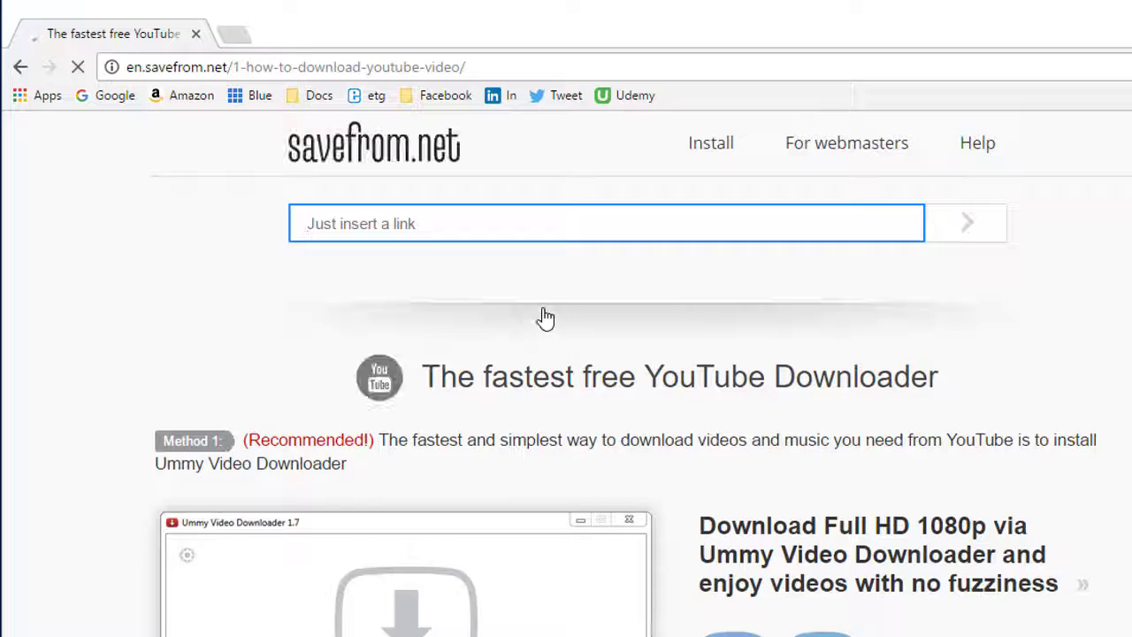
# Paste the YouTube link into SaveFrom.net and download it as MP4 360p
pyautogui.hotkey('ctrl', 'v')
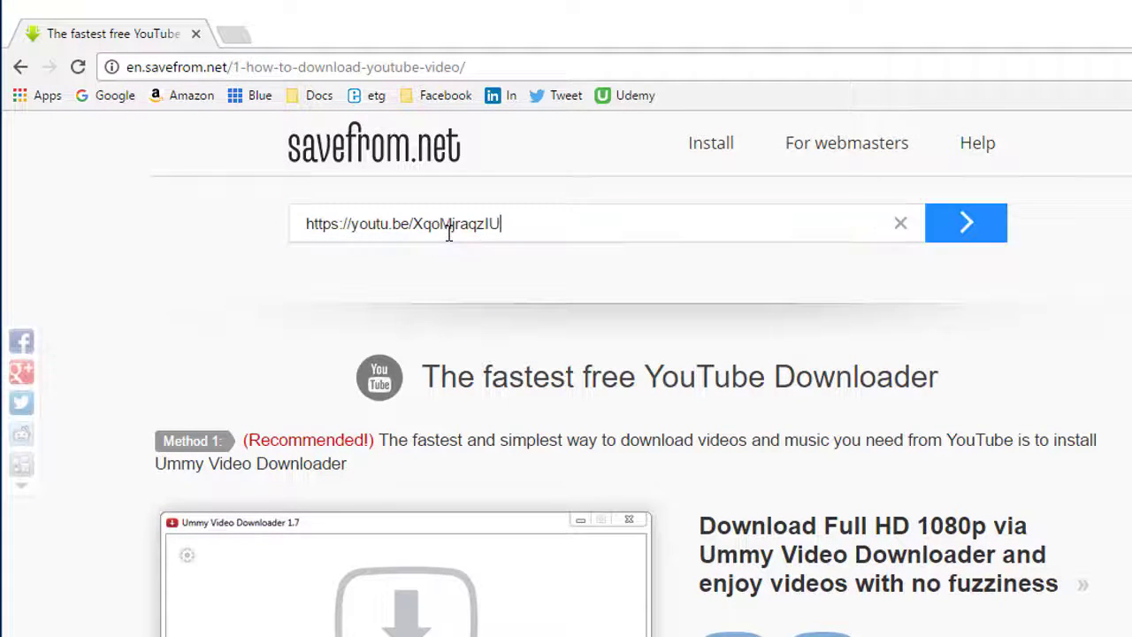
pyautogui.click(961, 227)
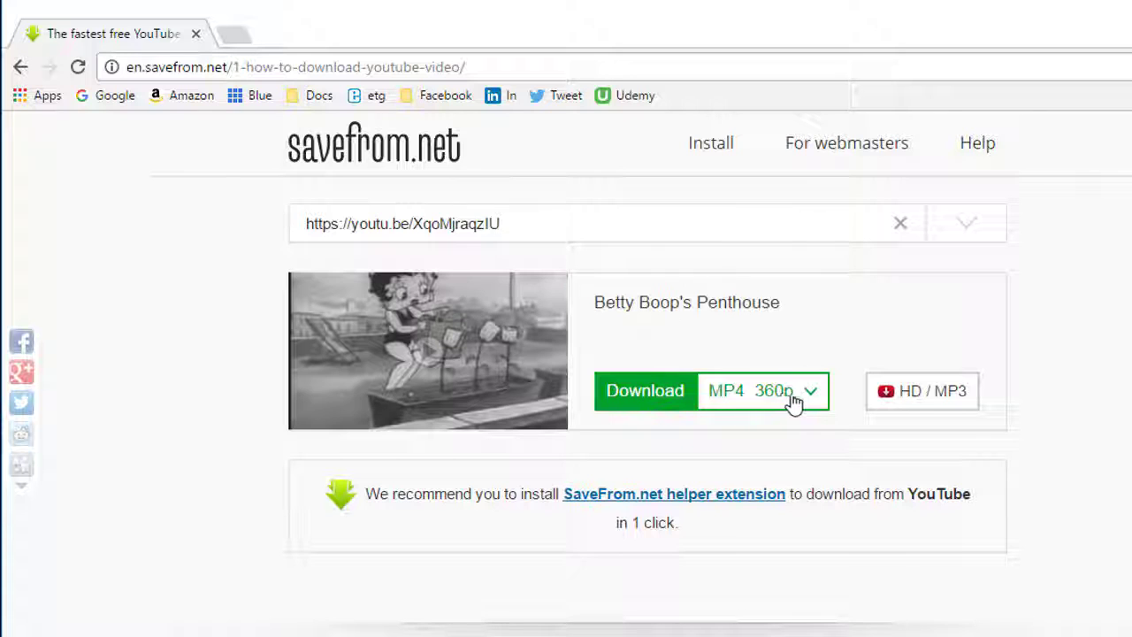
pyautogui.click(811, 398)
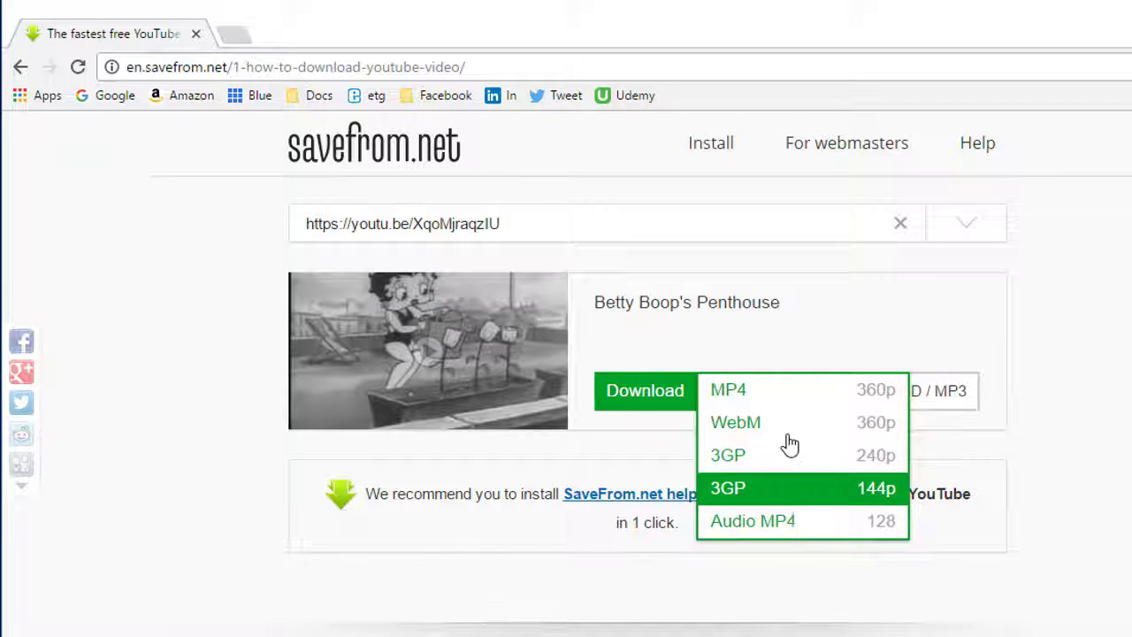
pyautogui.click(776, 393)
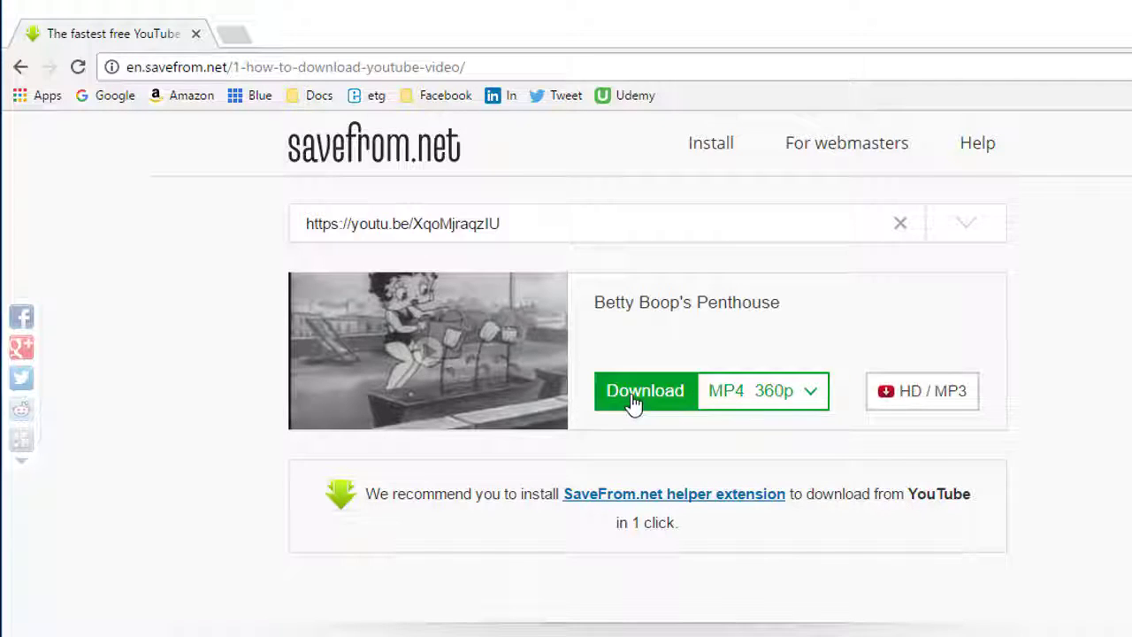
pyautogui.click(633, 402)
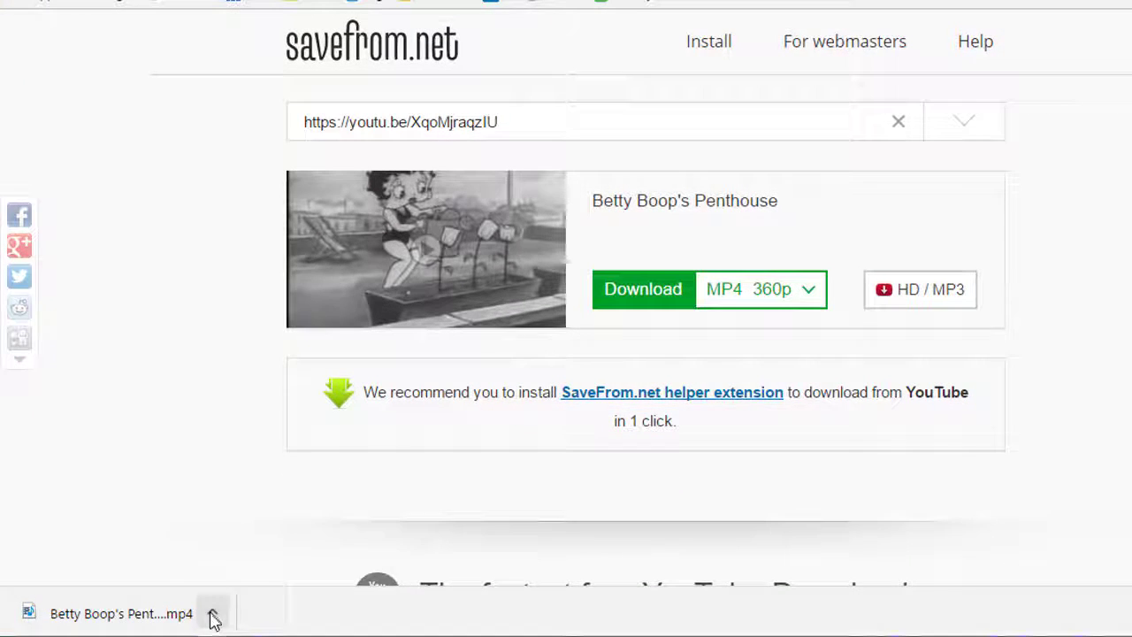
# Show the finished download, Betty Boop's Penthouse.mp4, in the Downloads folder
pyautogui.click(213, 614)
pyautogui.click(243, 544)
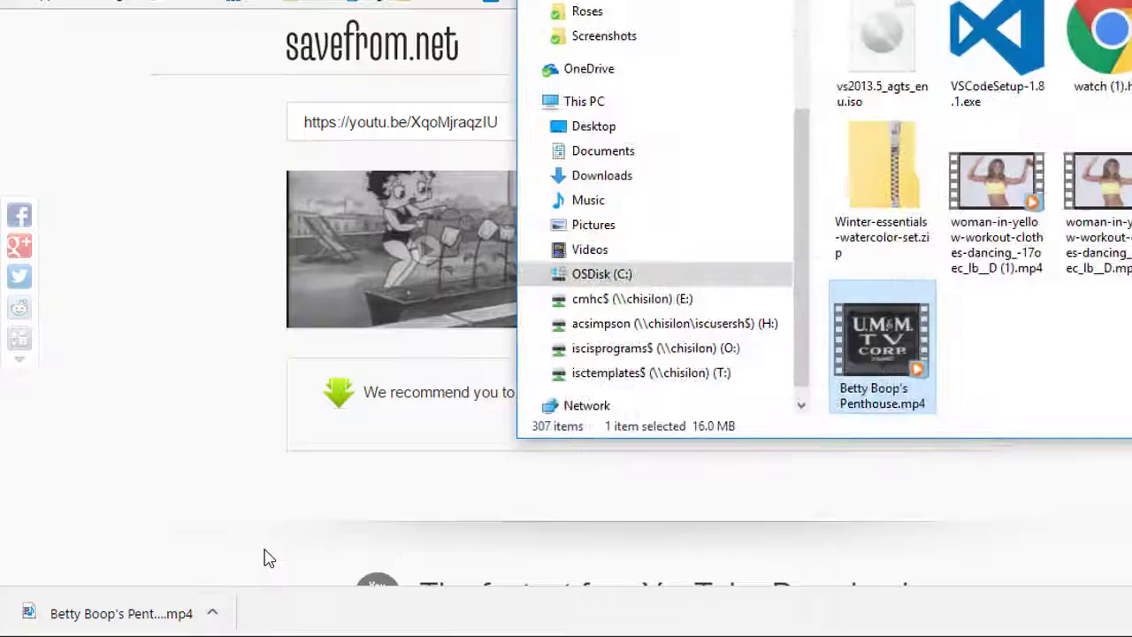
pyautogui.moveTo(796, 0); pyautogui.dragTo(447, 0)
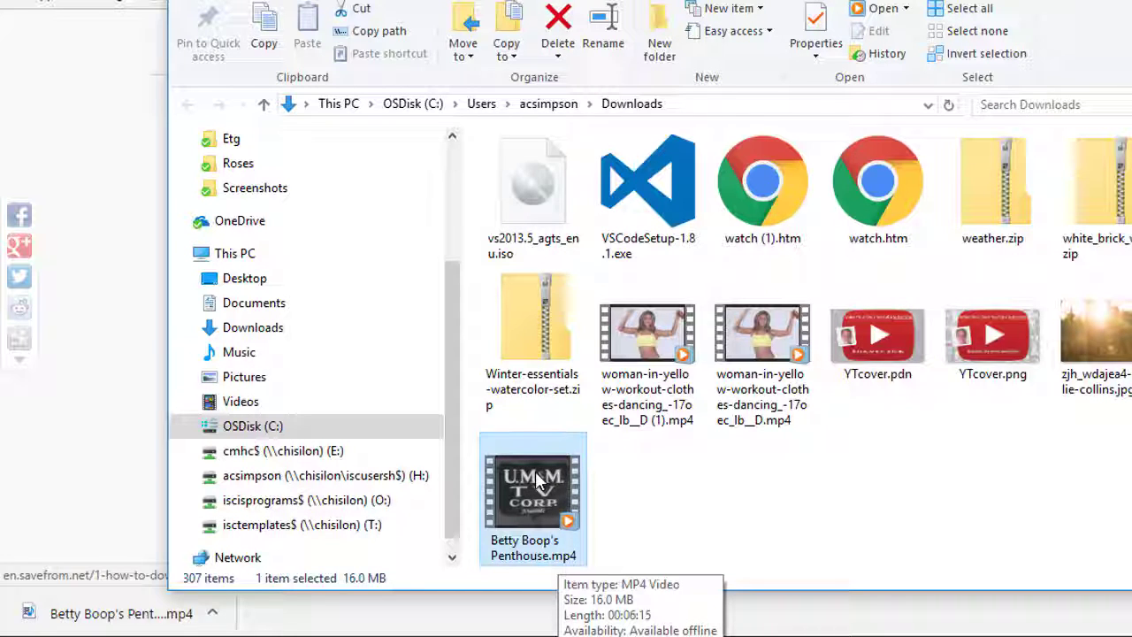
# Check the MP4's Properties details (16.0 MB, 320×240), then cancel
pyautogui.rightClick(535, 480)
pyautogui.click(555, 457)
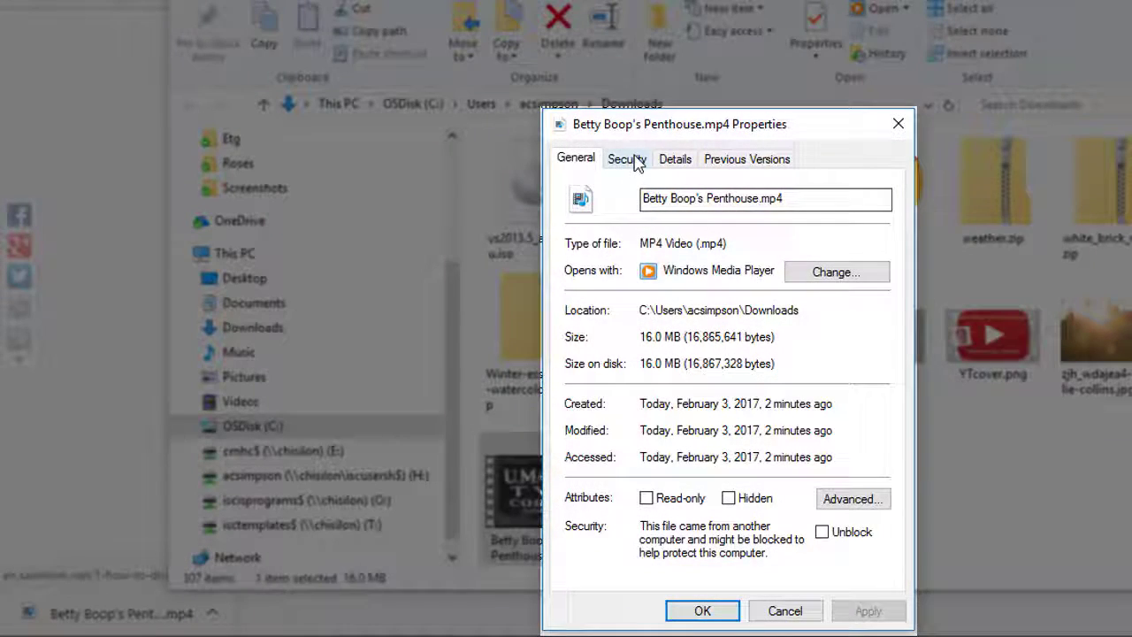
pyautogui.click(674, 159)
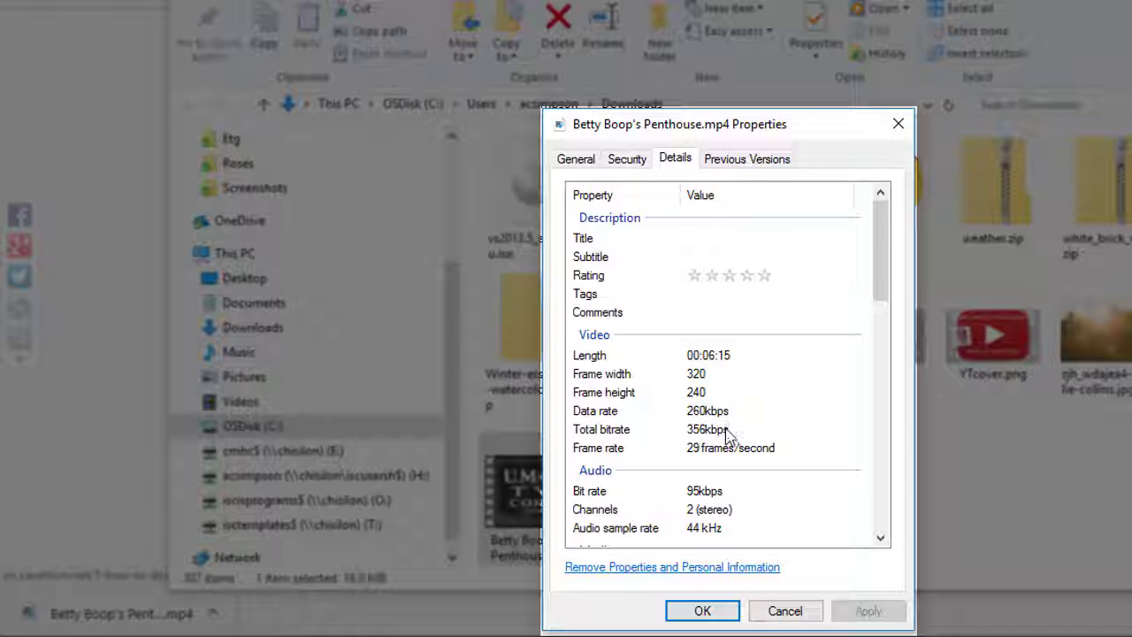
pyautogui.click(784, 611)
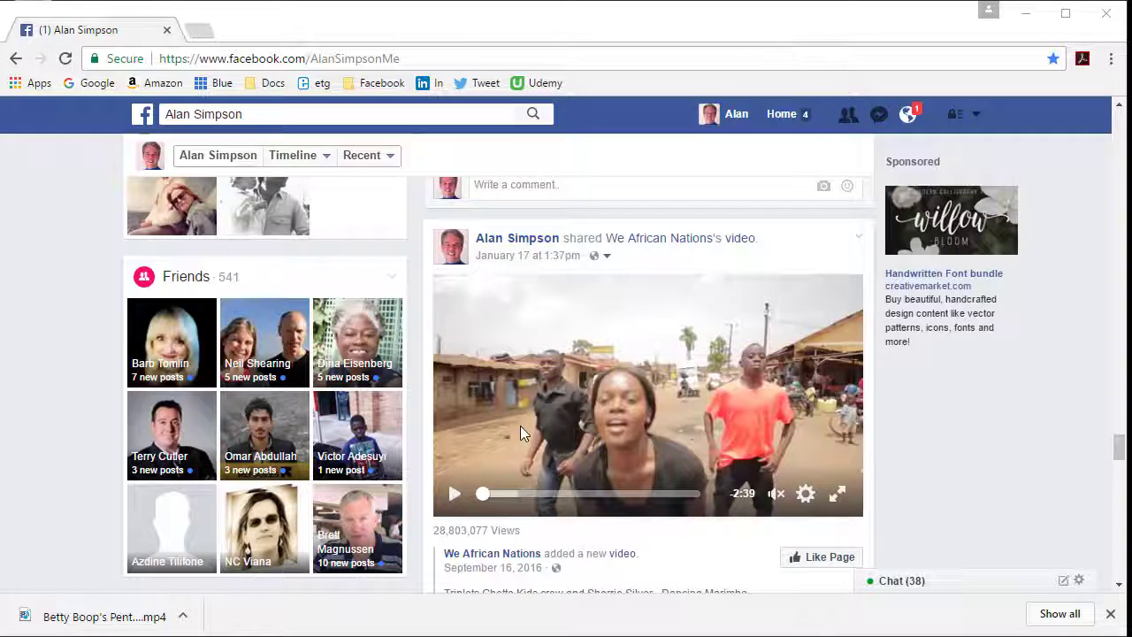
# Play the Dancing Marimba video in the theater viewer and copy its video URL
pyautogui.click(456, 492)
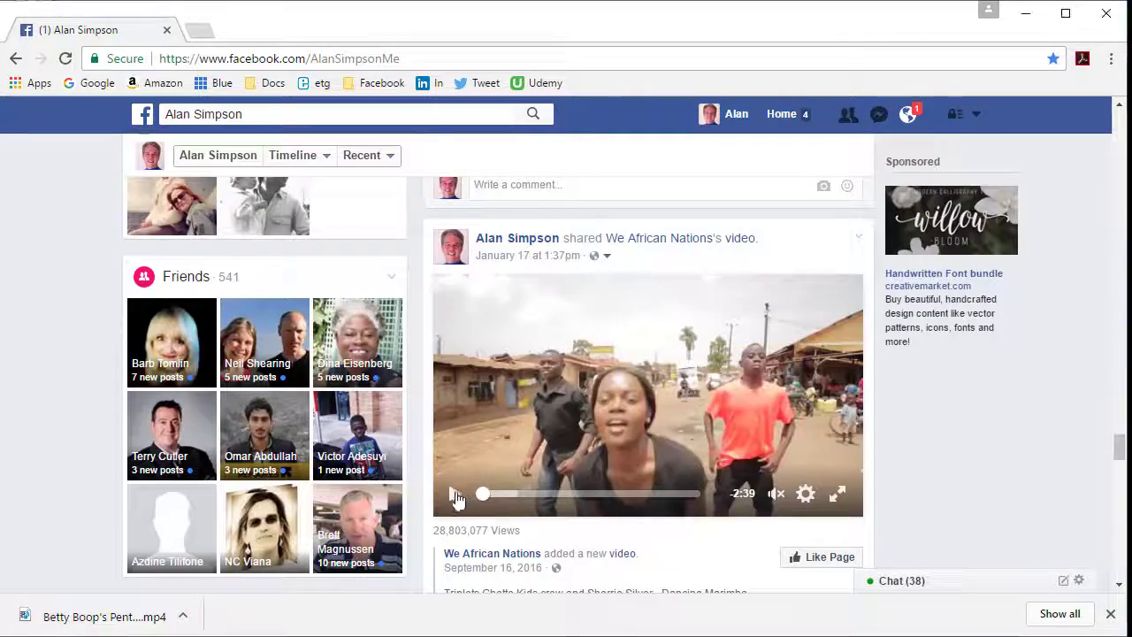
pyautogui.click(666, 390)
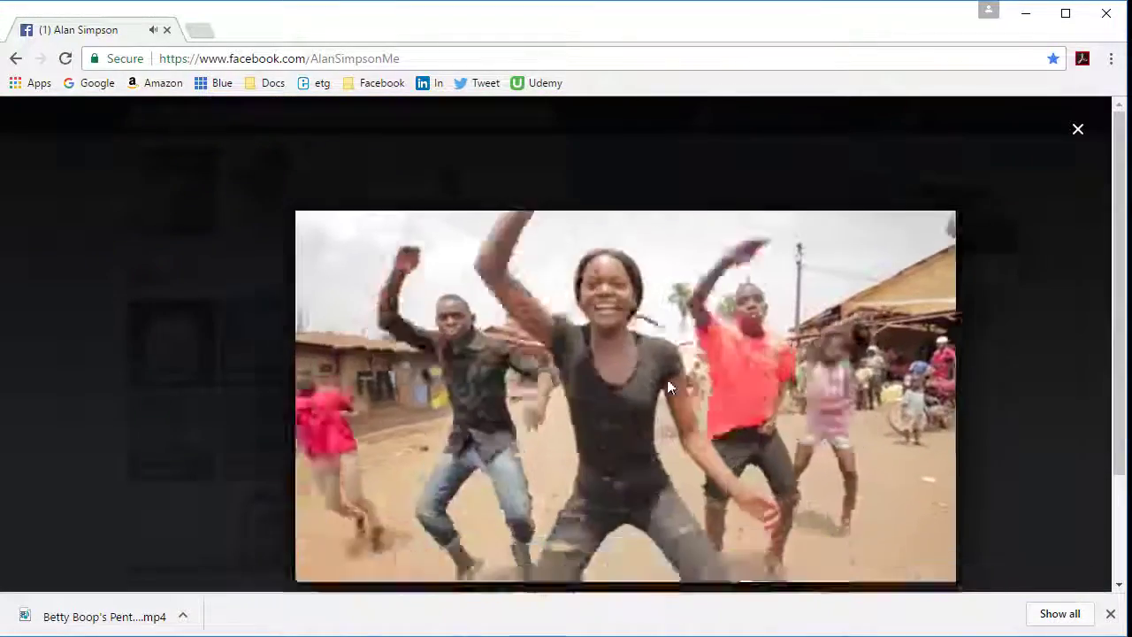
pyautogui.rightClick(625, 364)
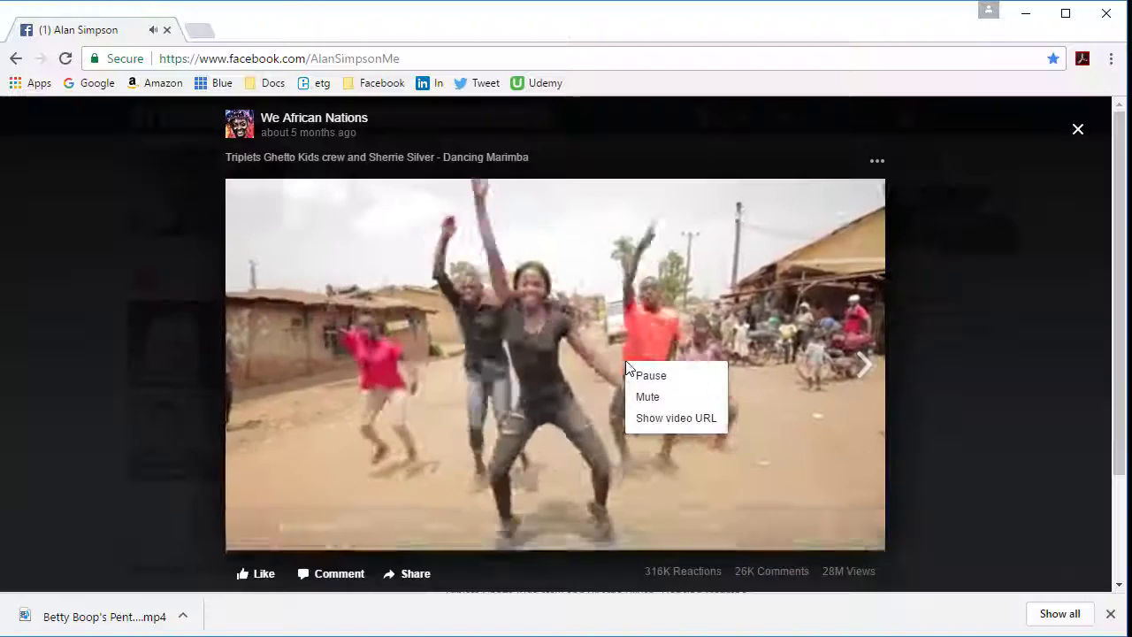
pyautogui.click(675, 419)
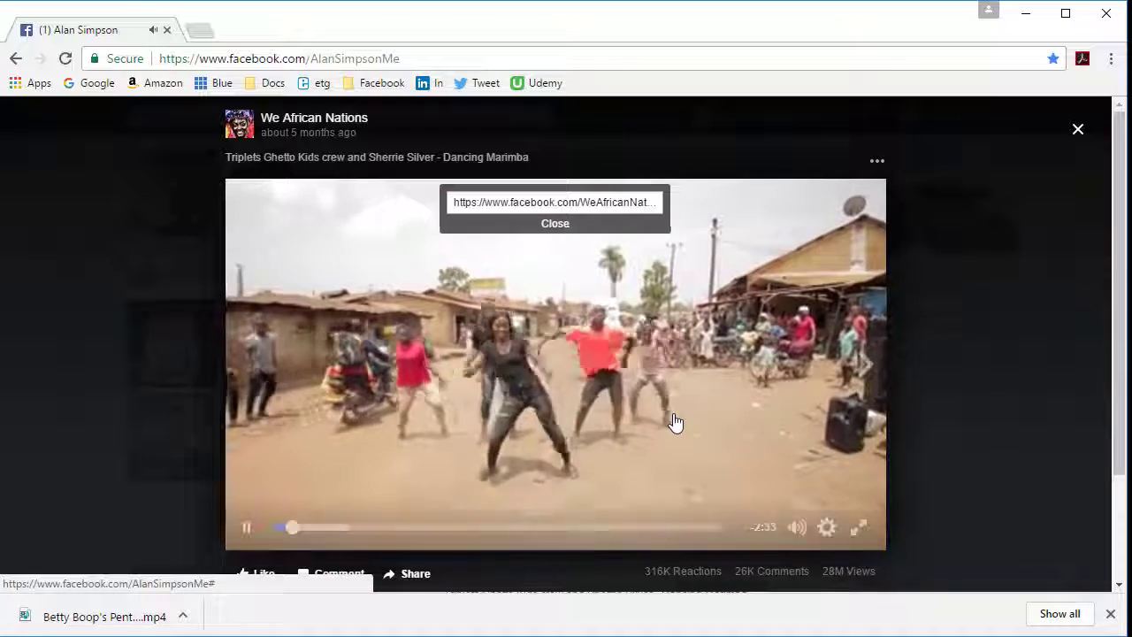
pyautogui.rightClick(594, 204)
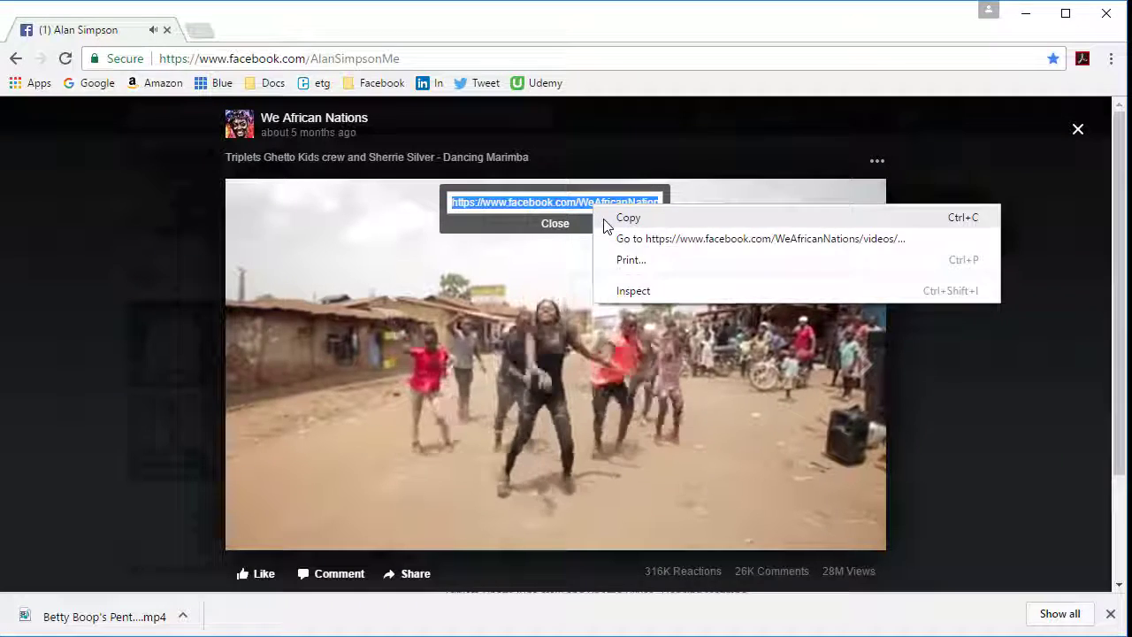
pyautogui.click(626, 218)
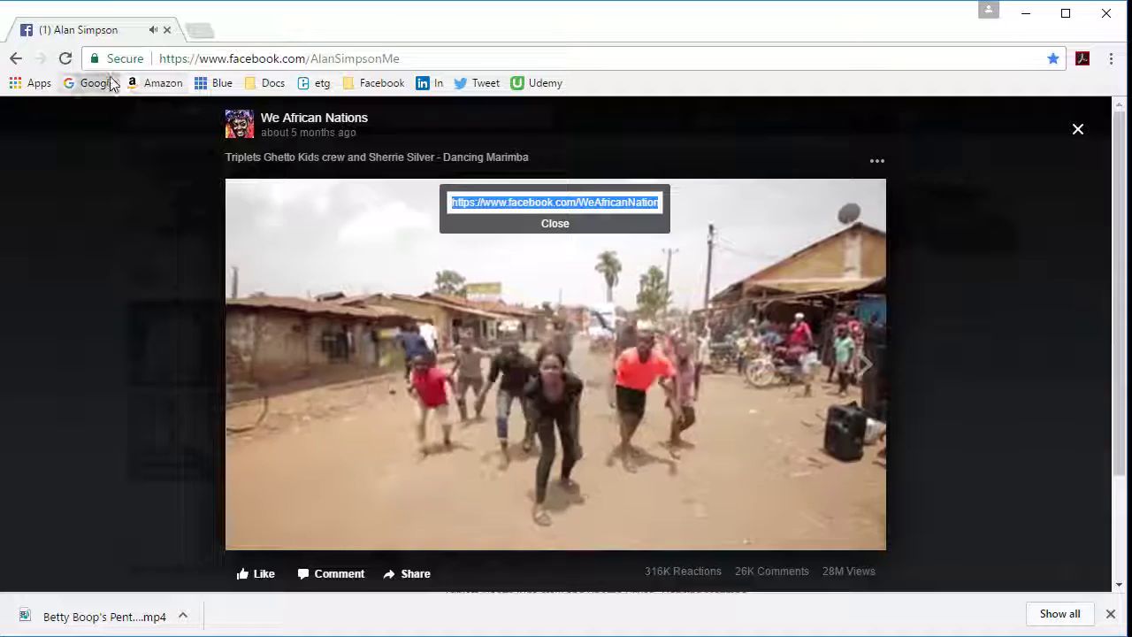
# Search Google for a Facebook video downloader and open FBDOWN.net
pyautogui.click(104, 83)
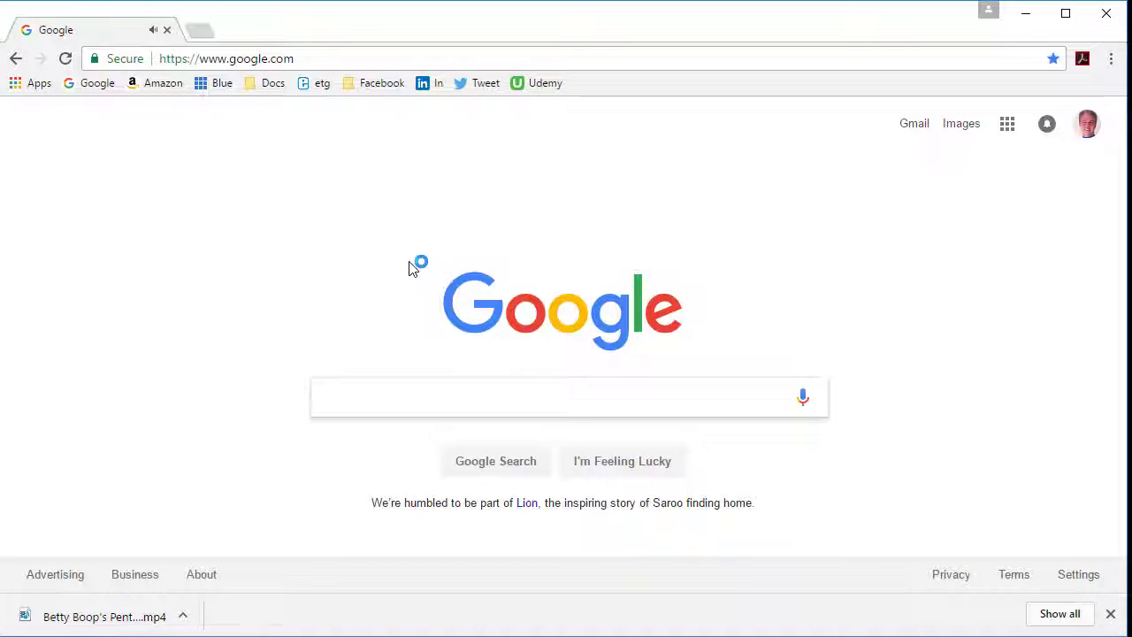
pyautogui.write('download')
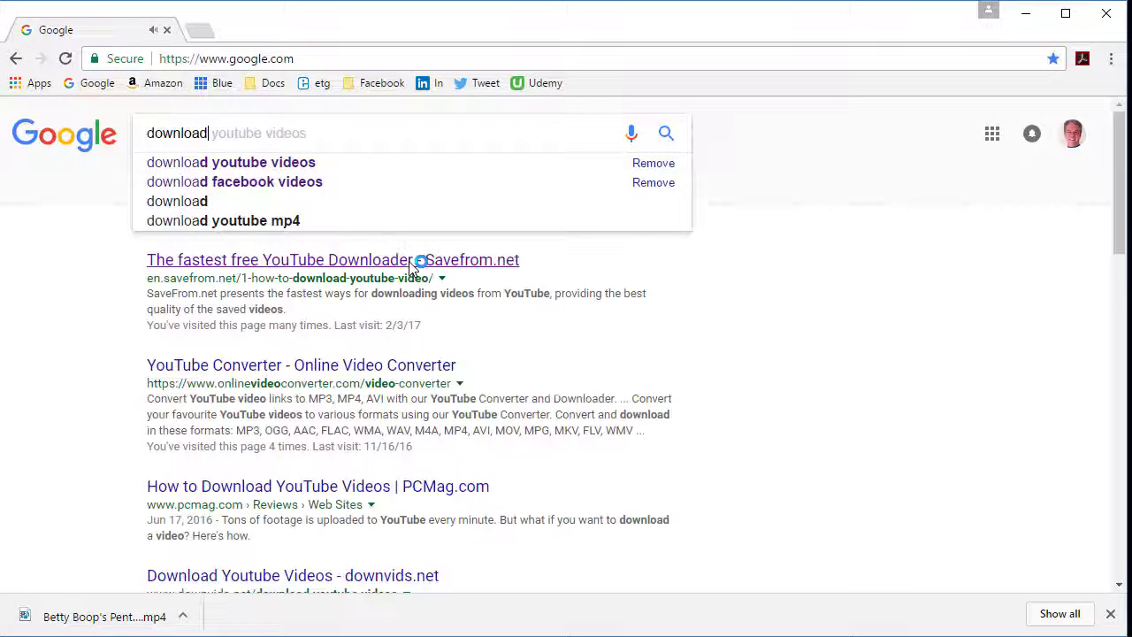
pyautogui.click(303, 192)
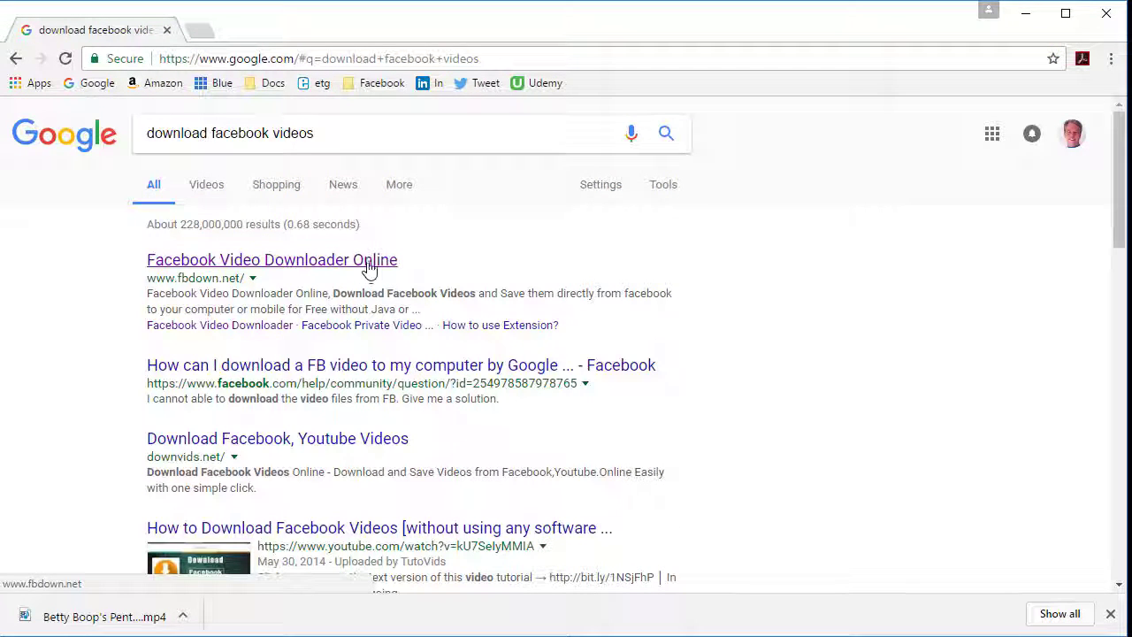
pyautogui.click(369, 269)
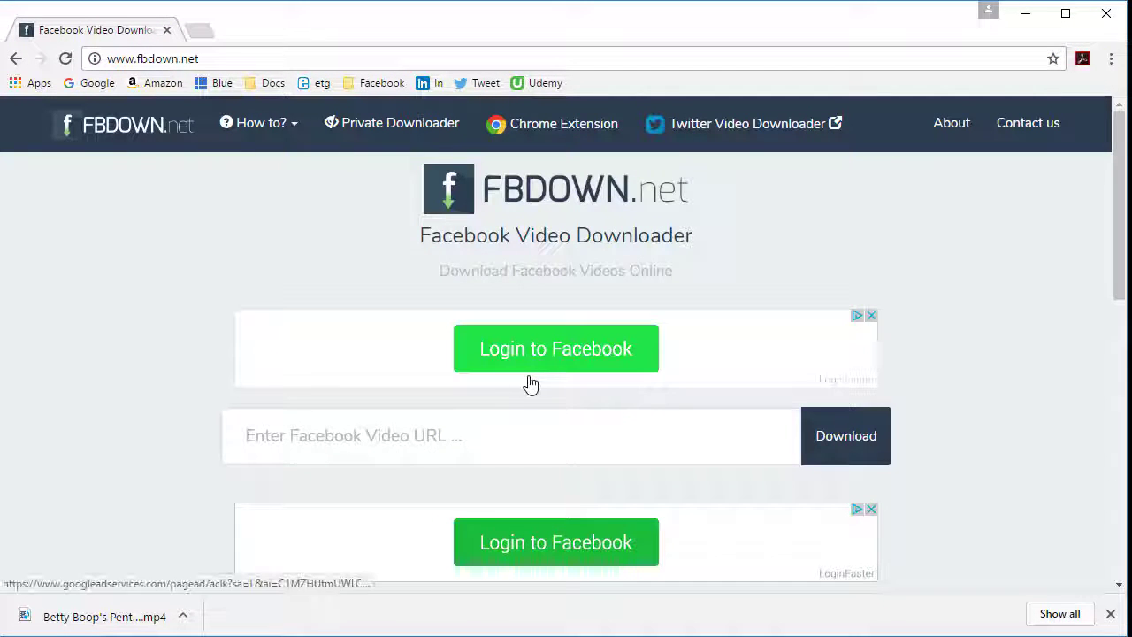
# Paste the Facebook video URL into FBDOWN.net and download the video in HD
pyautogui.scroll(-2, 528, 384)
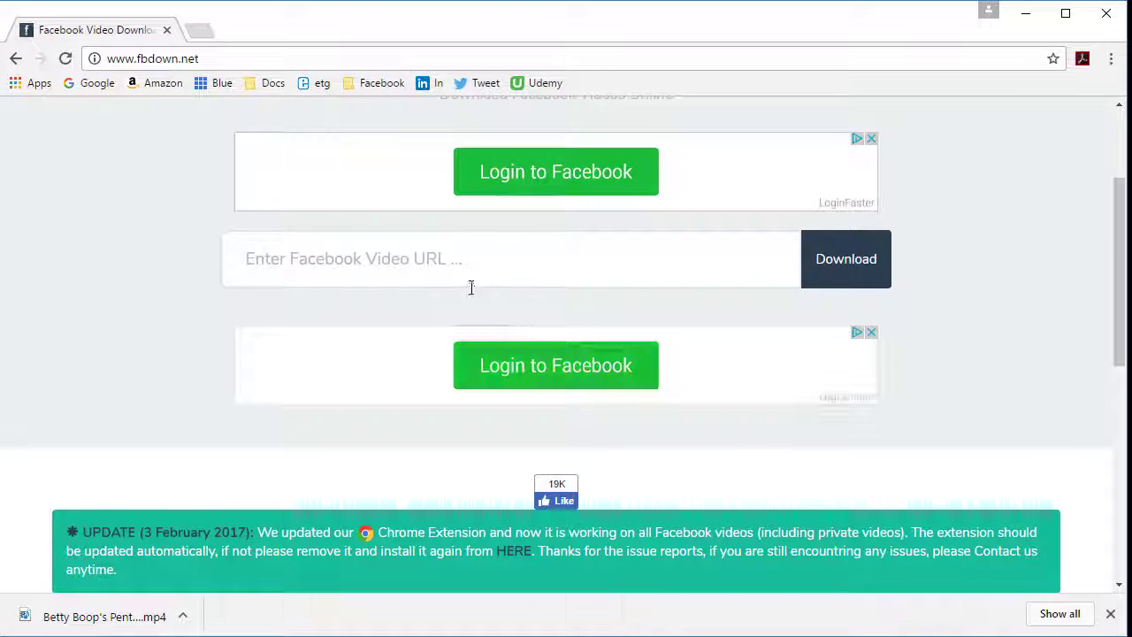
pyautogui.click(460, 260)
pyautogui.hotkey('ctrl', 'v')
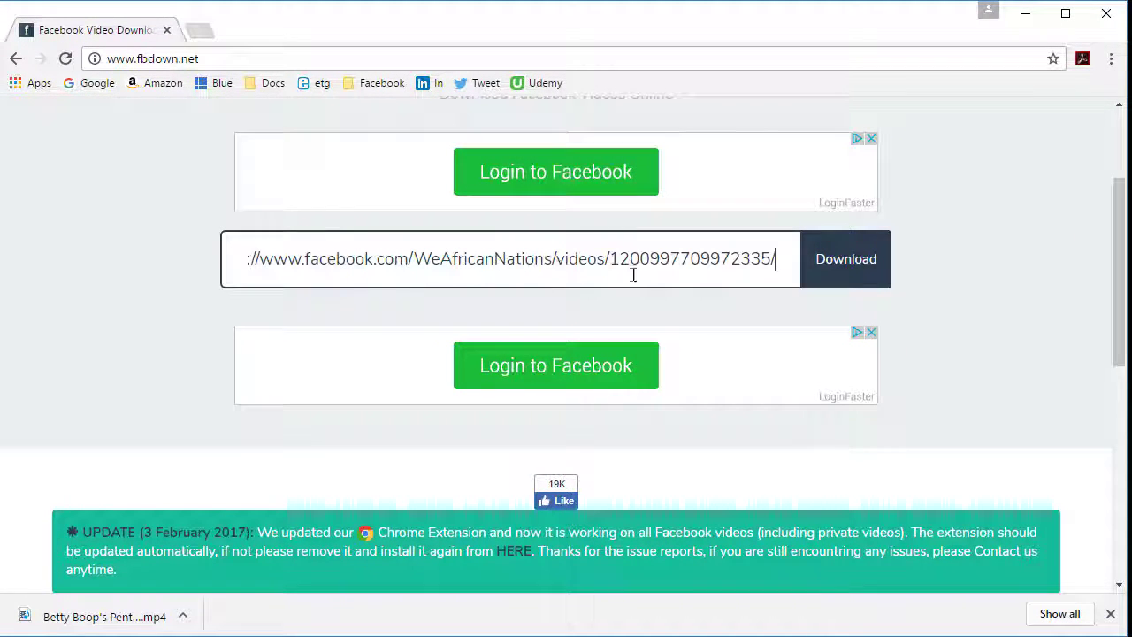
pyautogui.click(861, 268)
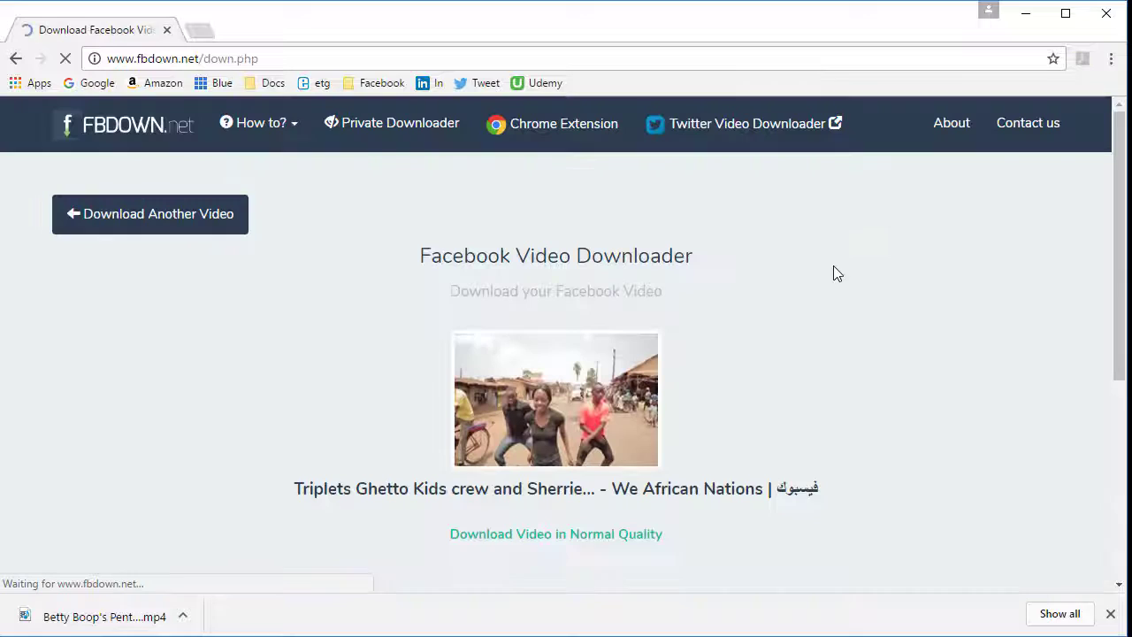
pyautogui.scroll(-1, 859, 378)
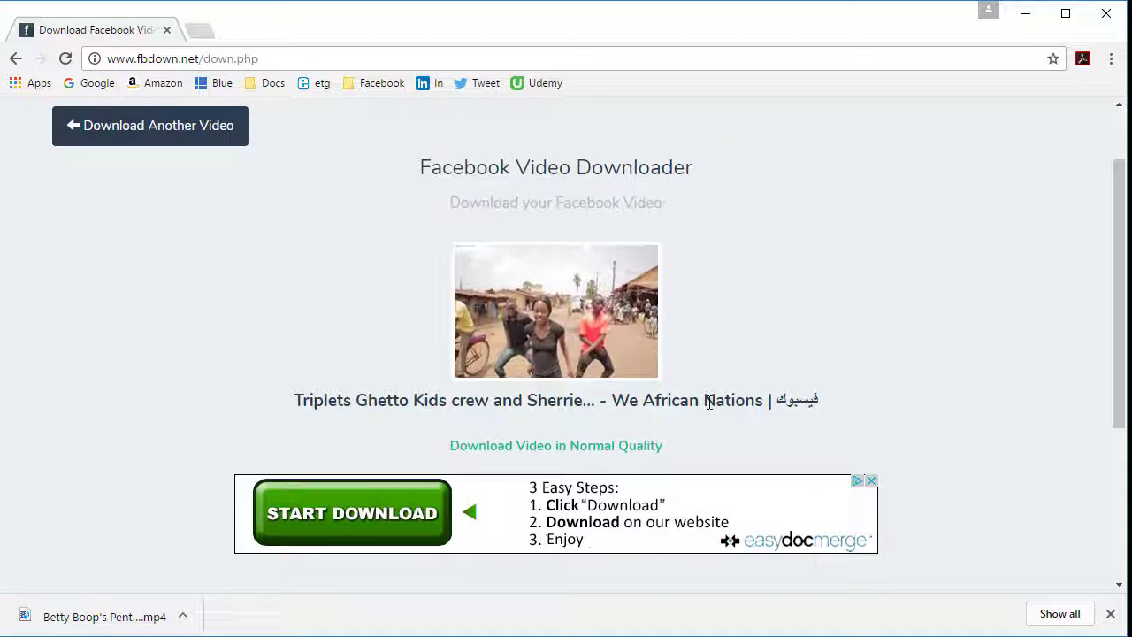
pyautogui.scroll(-1, 709, 403)
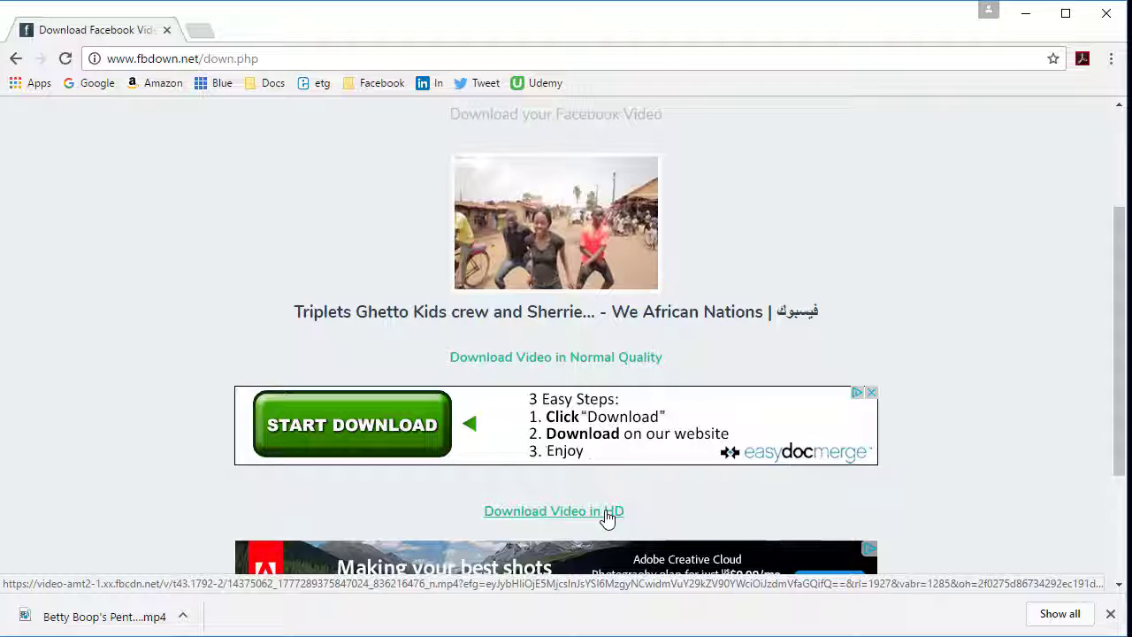
pyautogui.click(607, 516)
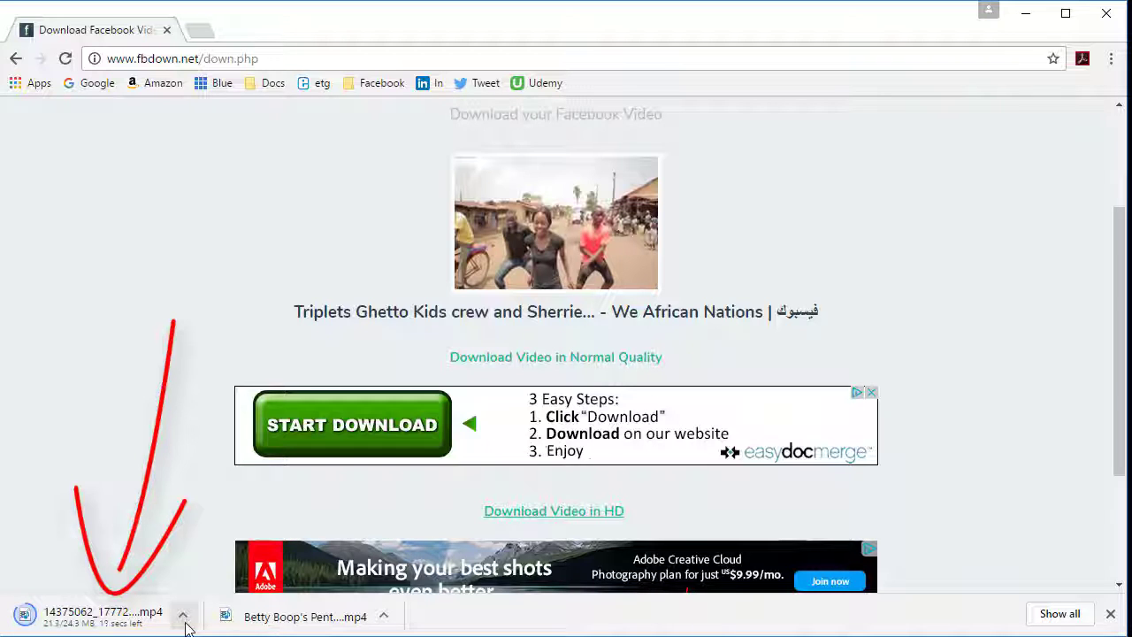
# Show the dance MP4 in Downloads and confirm it is 24.3 MB, 1280×720, 2:38
pyautogui.click(183, 617)
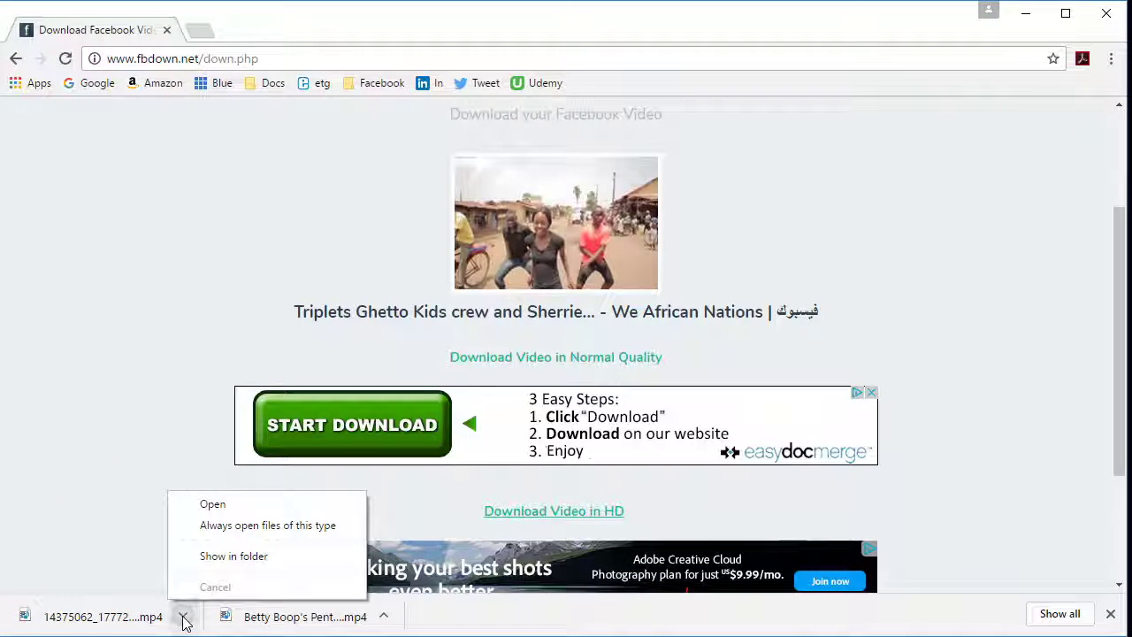
pyautogui.click(221, 555)
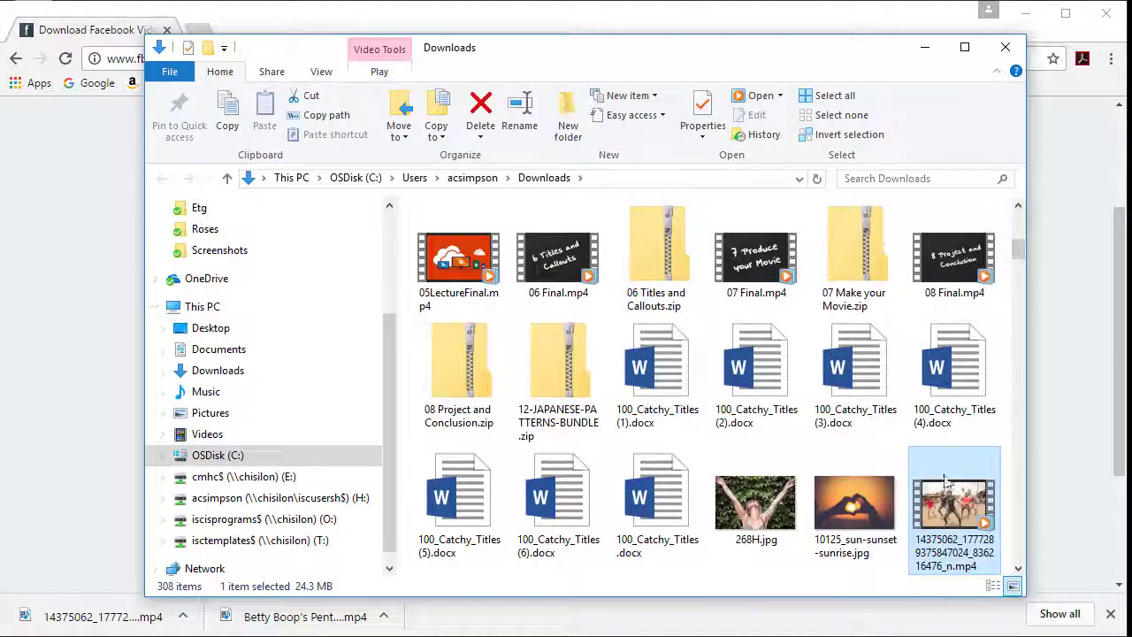
pyautogui.rightClick(949, 500)
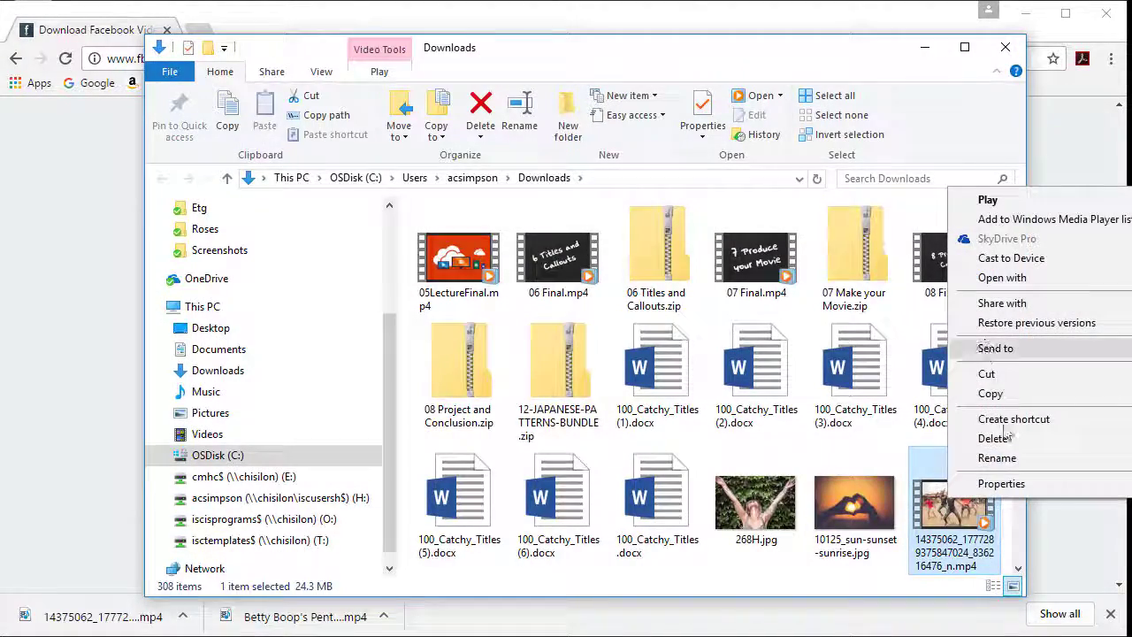
pyautogui.click(1008, 485)
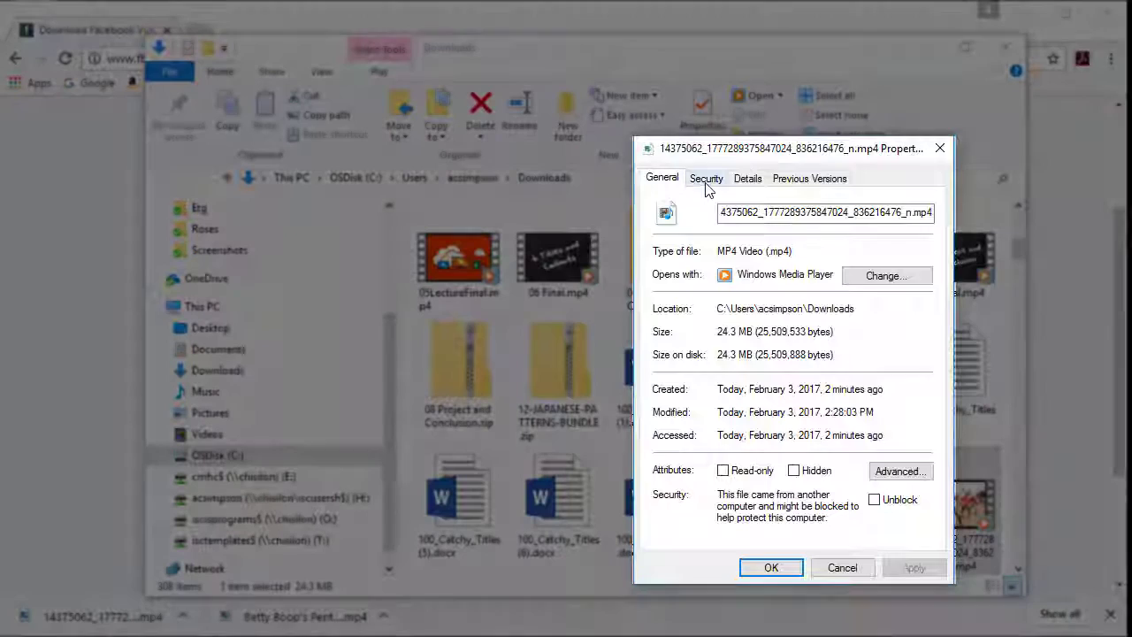
pyautogui.click(737, 181)
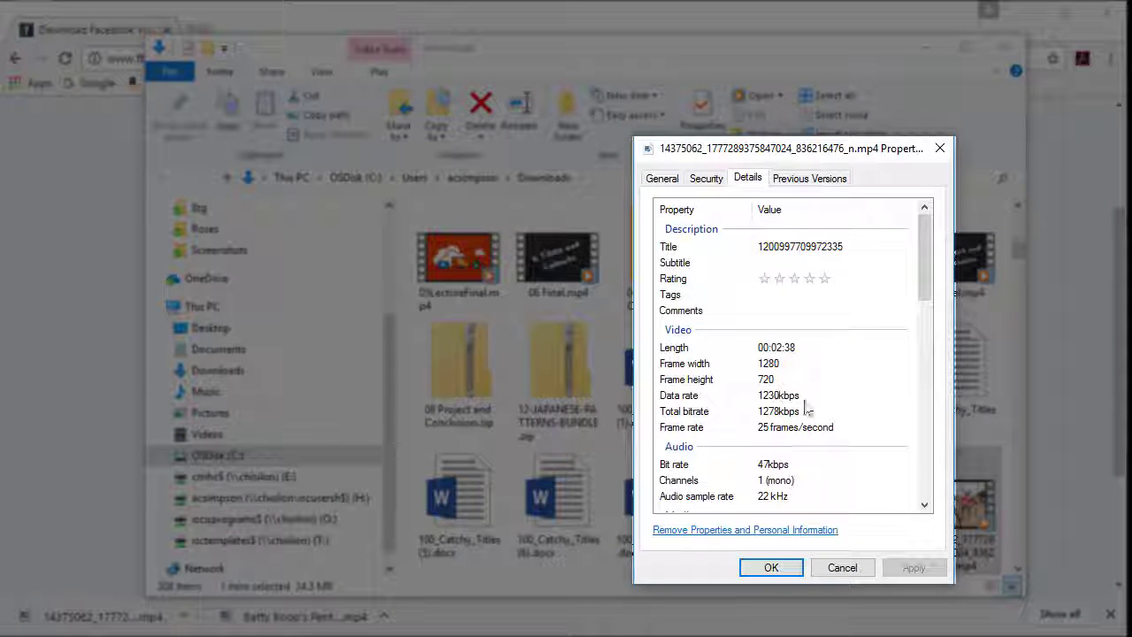
pyautogui.click(770, 568)
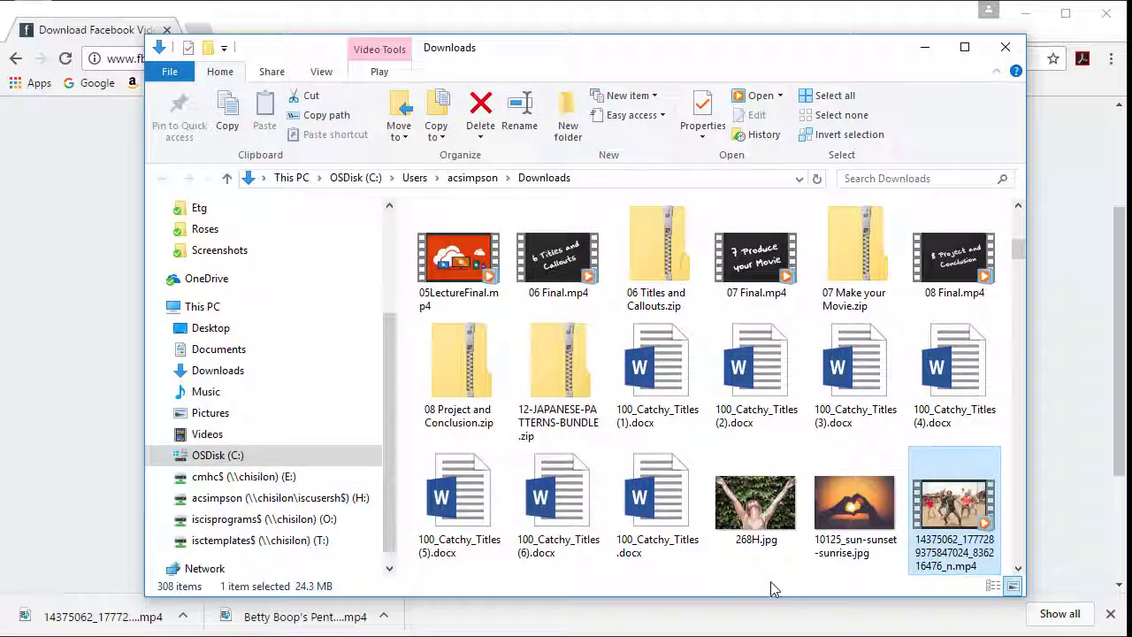
pyautogui.press('Return')
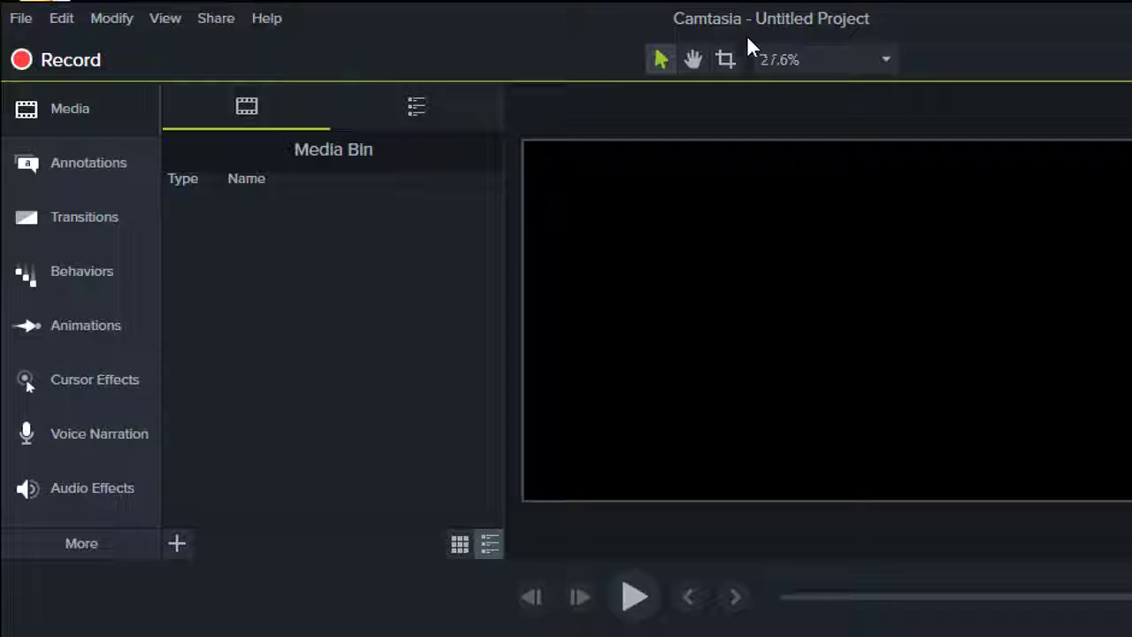
# Import the dance MP4 and Betty Boop's Penthouse.mp4 from Downloads, viewing the Media Bin as thumbnails
pyautogui.click(84, 109)
pyautogui.click(95, 128)
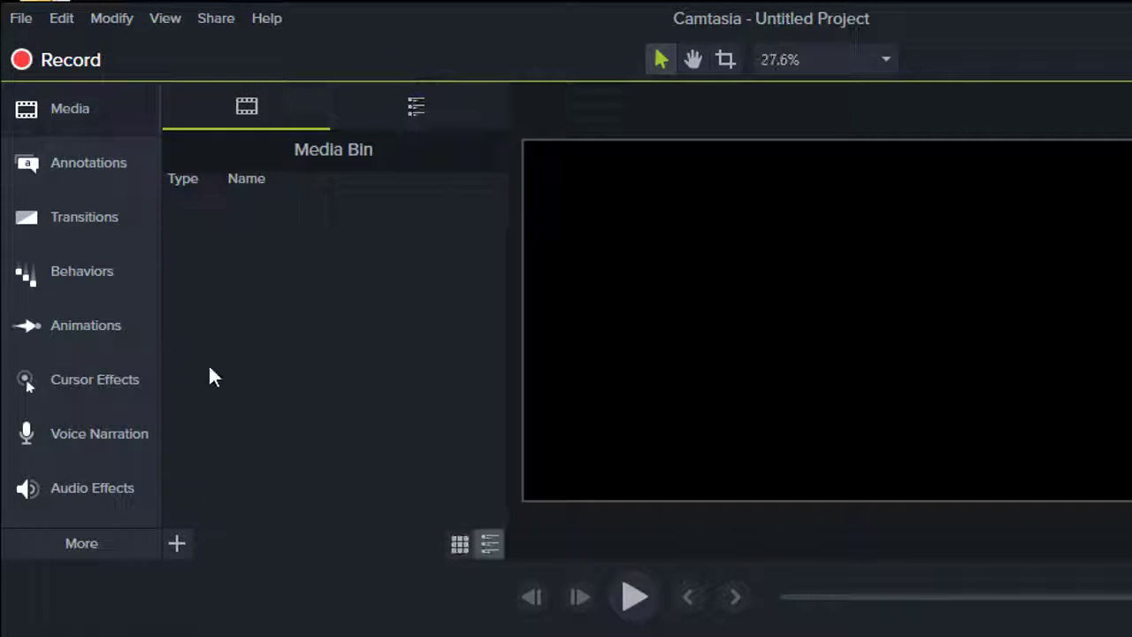
pyautogui.click(178, 542)
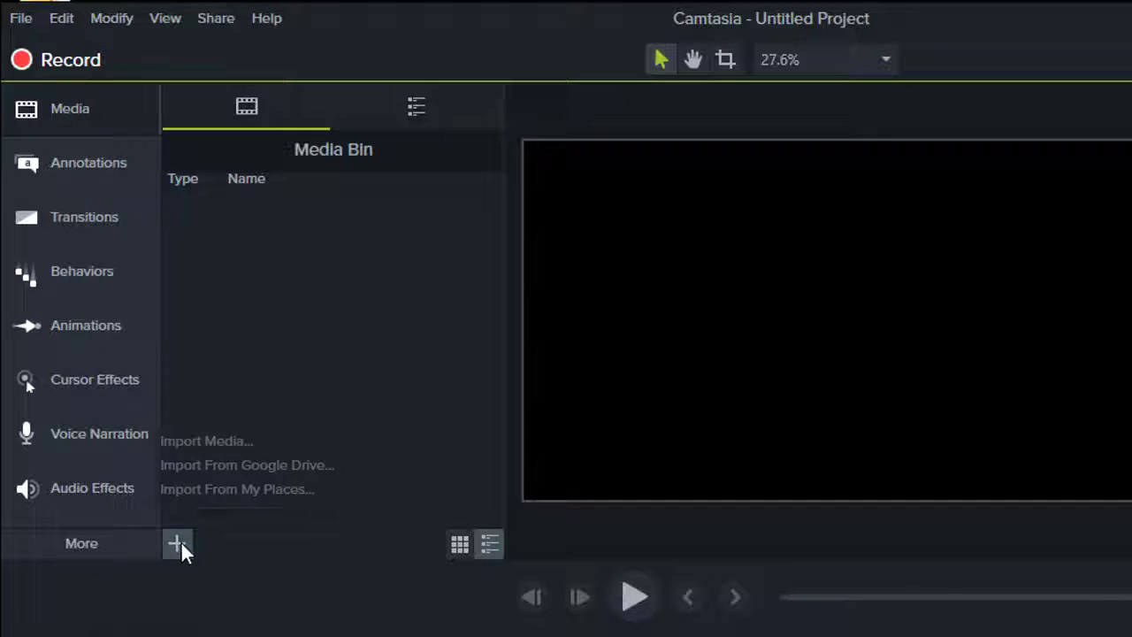
pyautogui.click(219, 442)
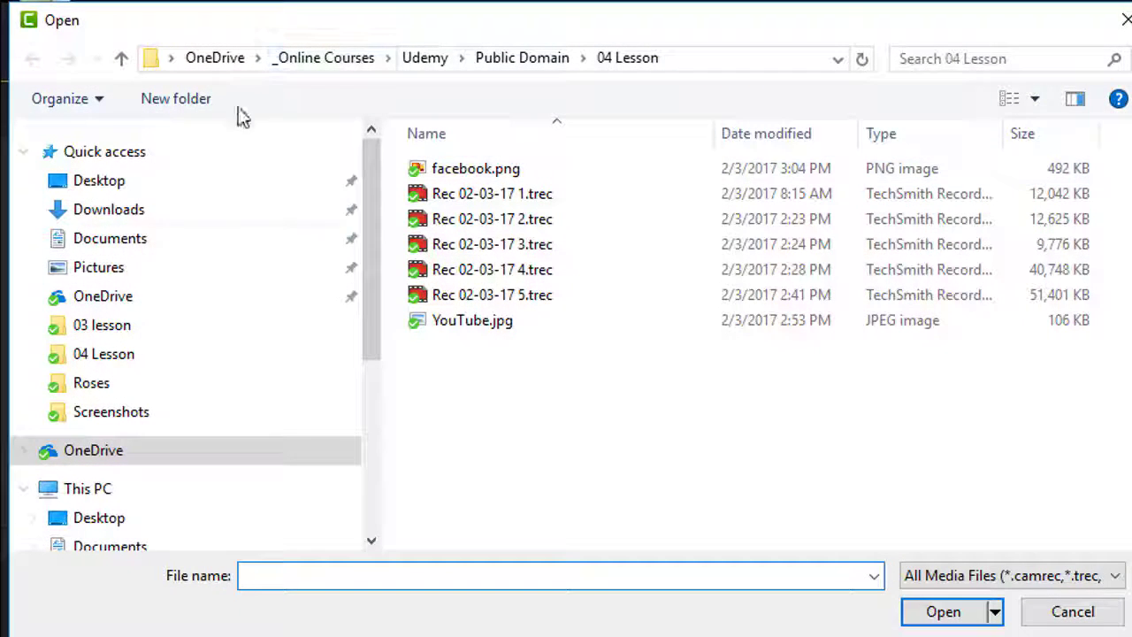
pyautogui.click(115, 210)
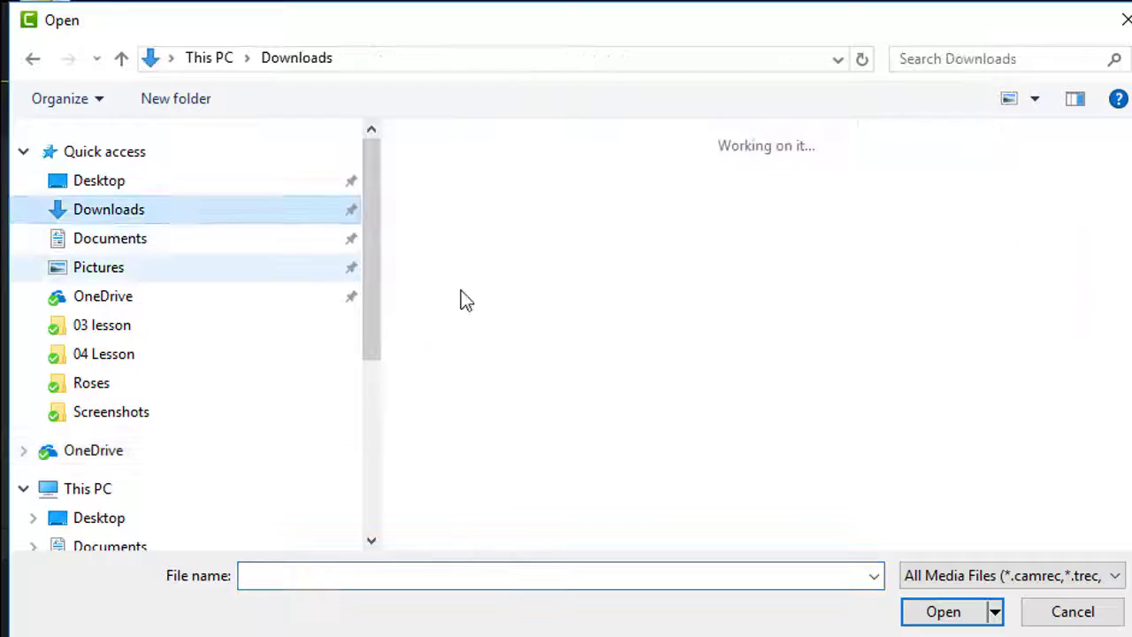
pyautogui.scroll(-3, 925, 460)
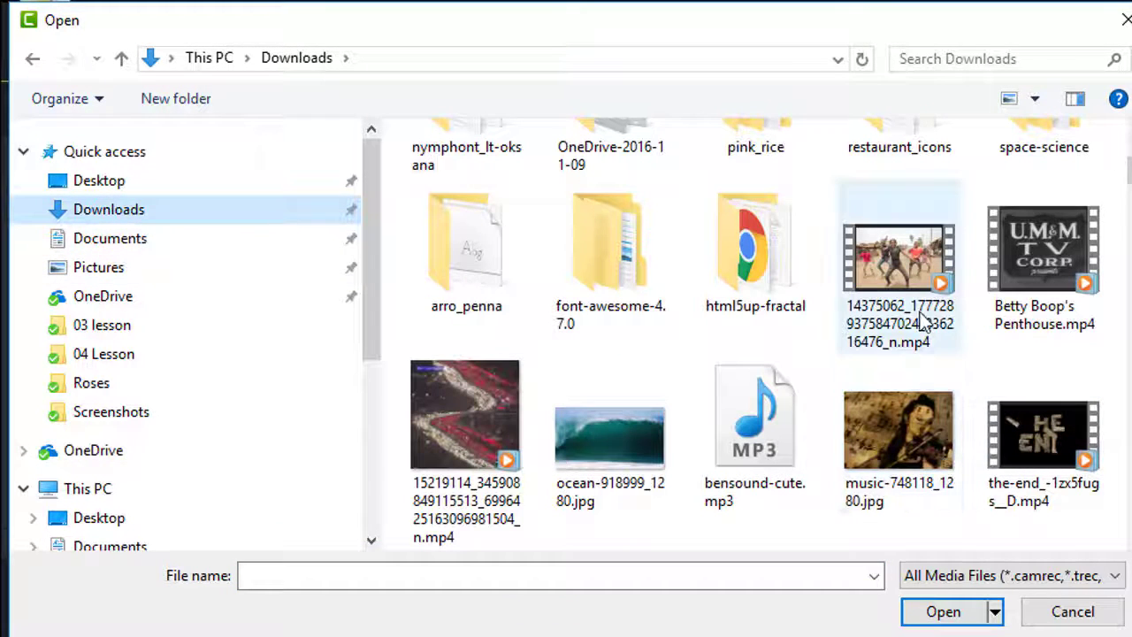
pyautogui.click(894, 257)
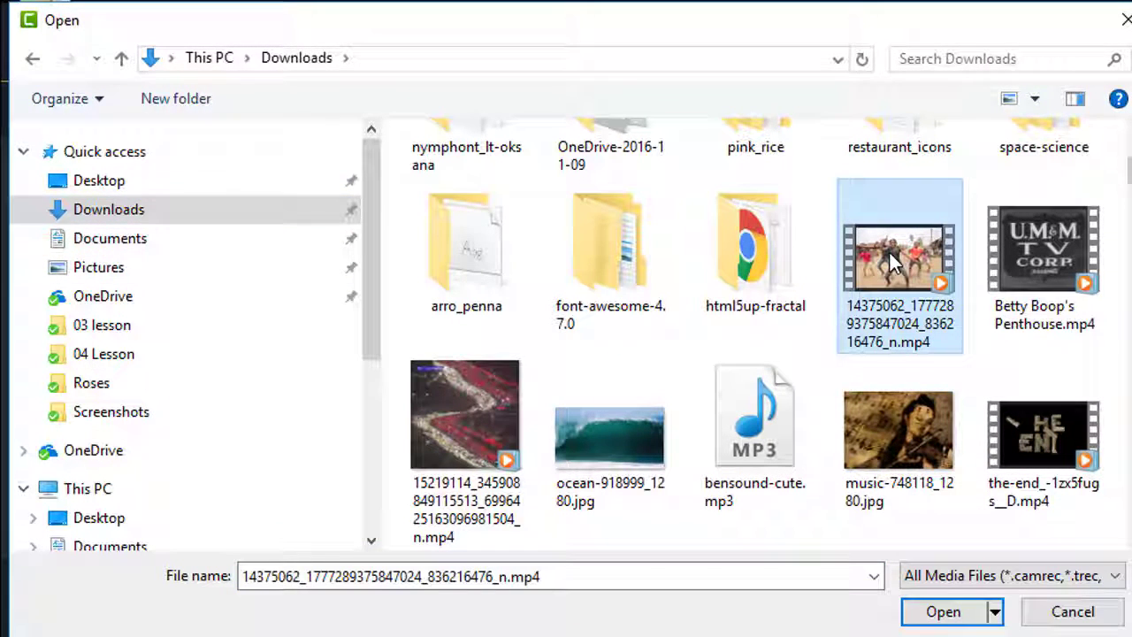
pyautogui.keyDown('ctrl'); pyautogui.click(1077, 270); pyautogui.keyUp('ctrl')
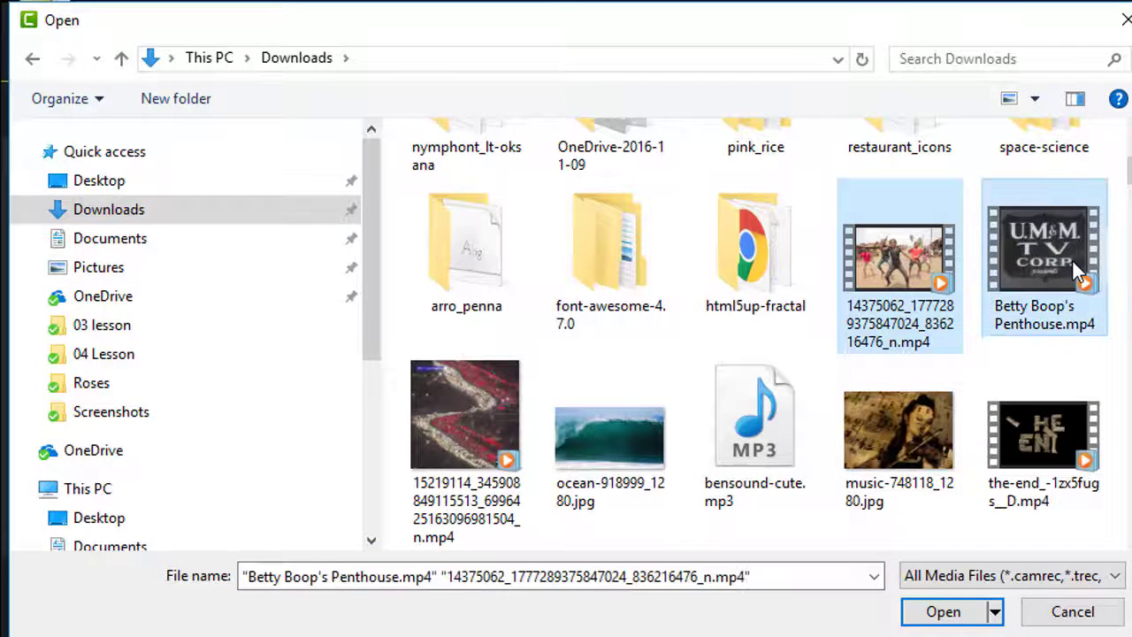
pyautogui.click(970, 613)
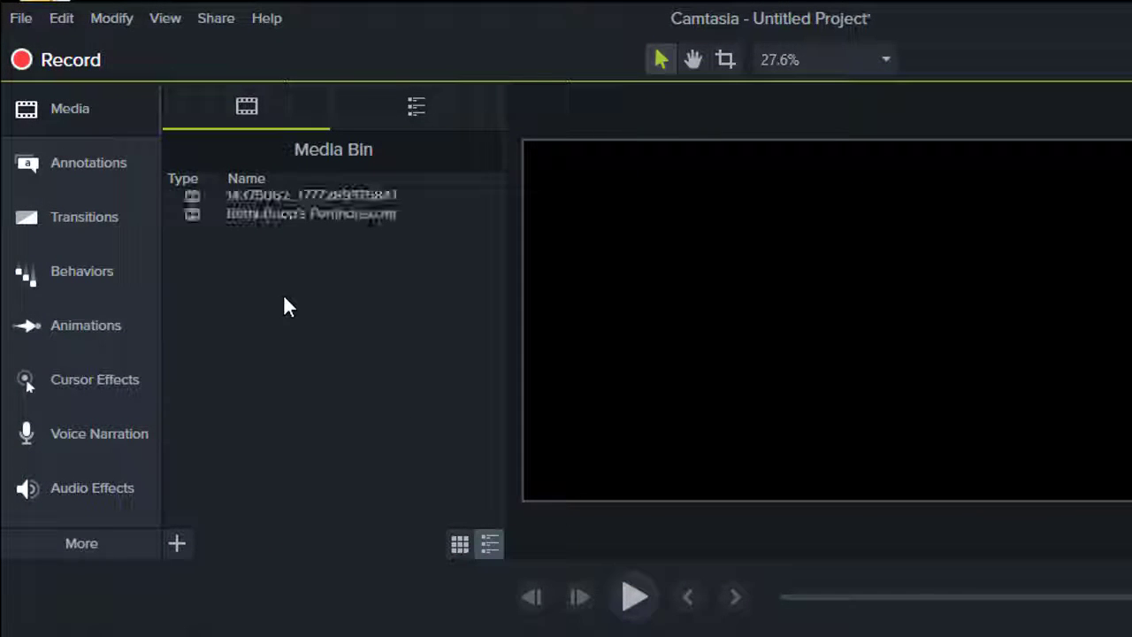
pyautogui.click(461, 553)
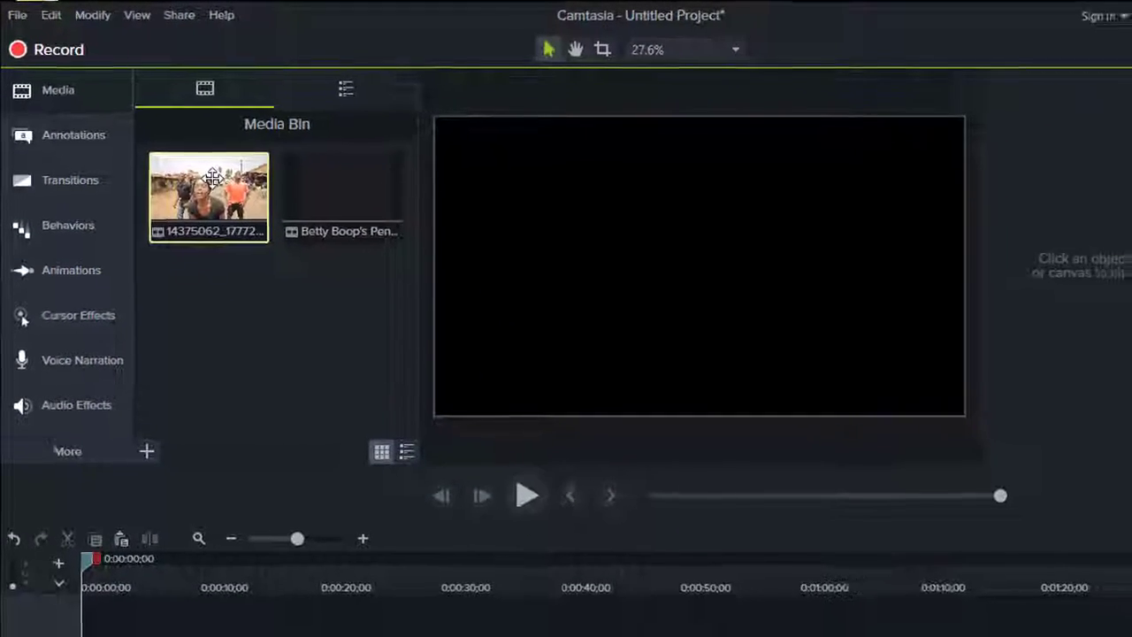
# Place the dancers clip on Track 1 and preview it briefly
pyautogui.moveTo(212, 176); pyautogui.dragTo(209, 474)
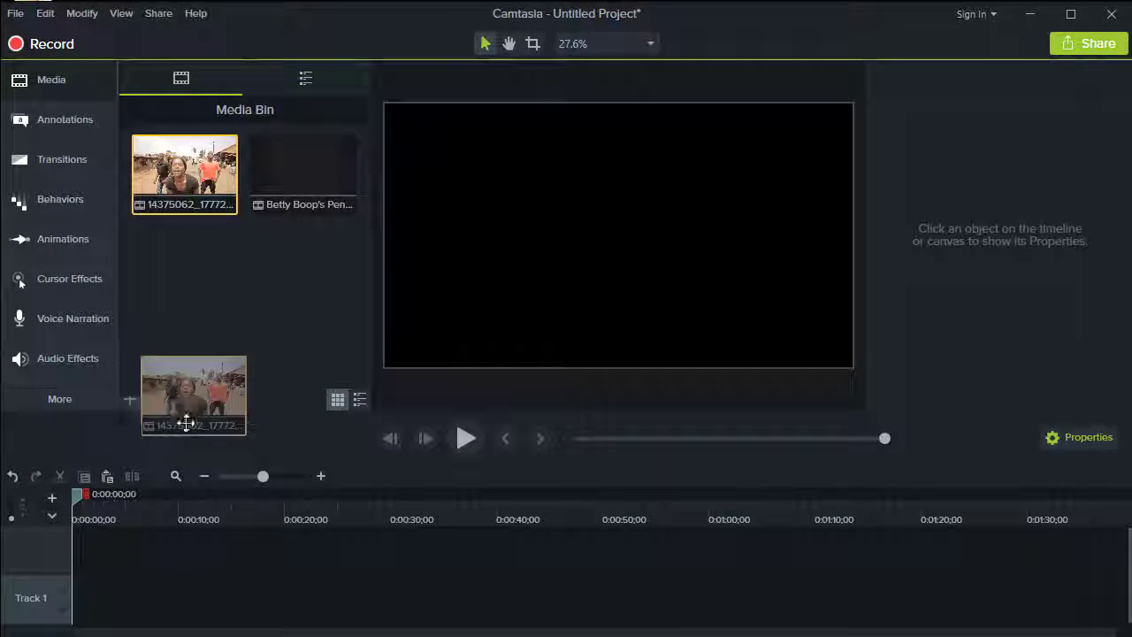
pyautogui.moveTo(185, 423); pyautogui.dragTo(118, 611)
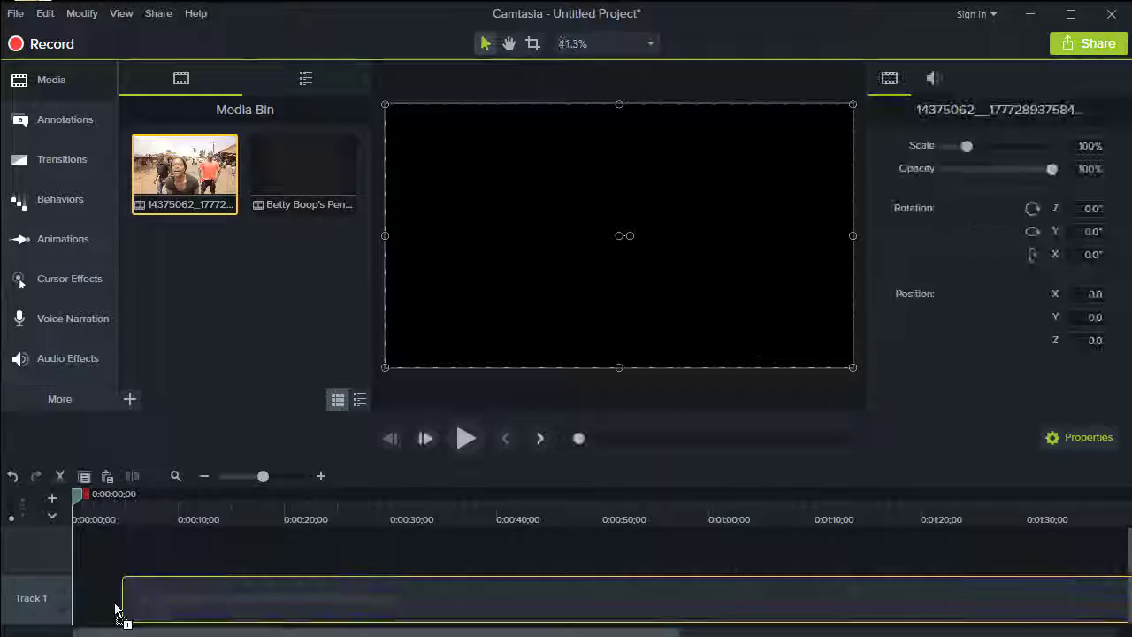
pyautogui.click(466, 438)
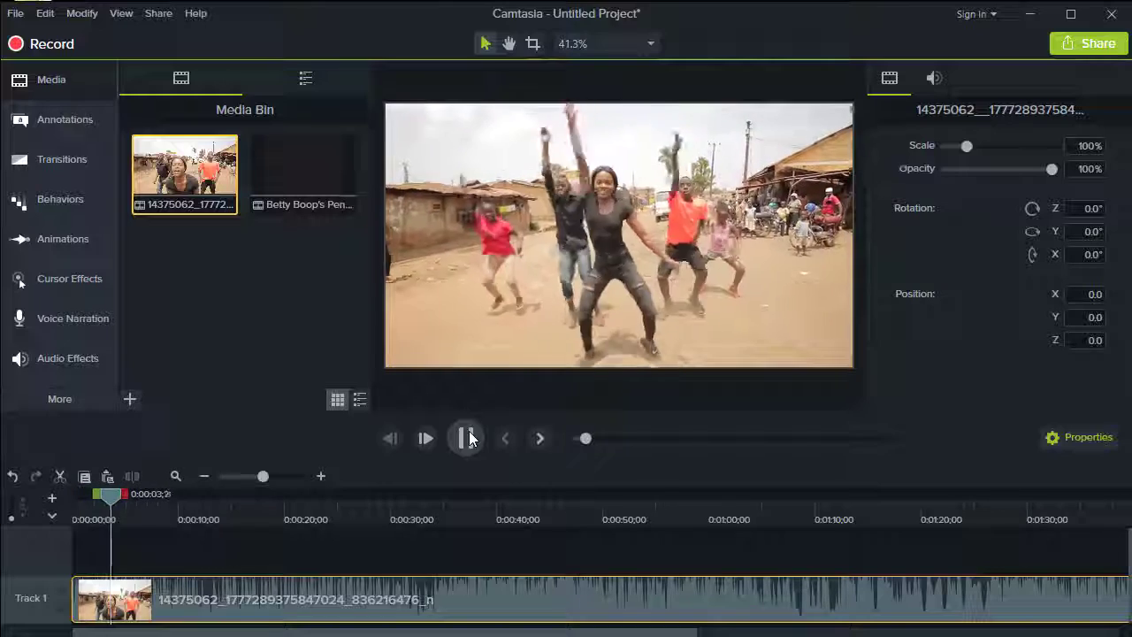
pyautogui.press('space')
# Move the dancers clip to Track 2, put Betty Boop on Track 1, and delete the dancers clip
pyautogui.moveTo(501, 598); pyautogui.dragTo(490, 549)
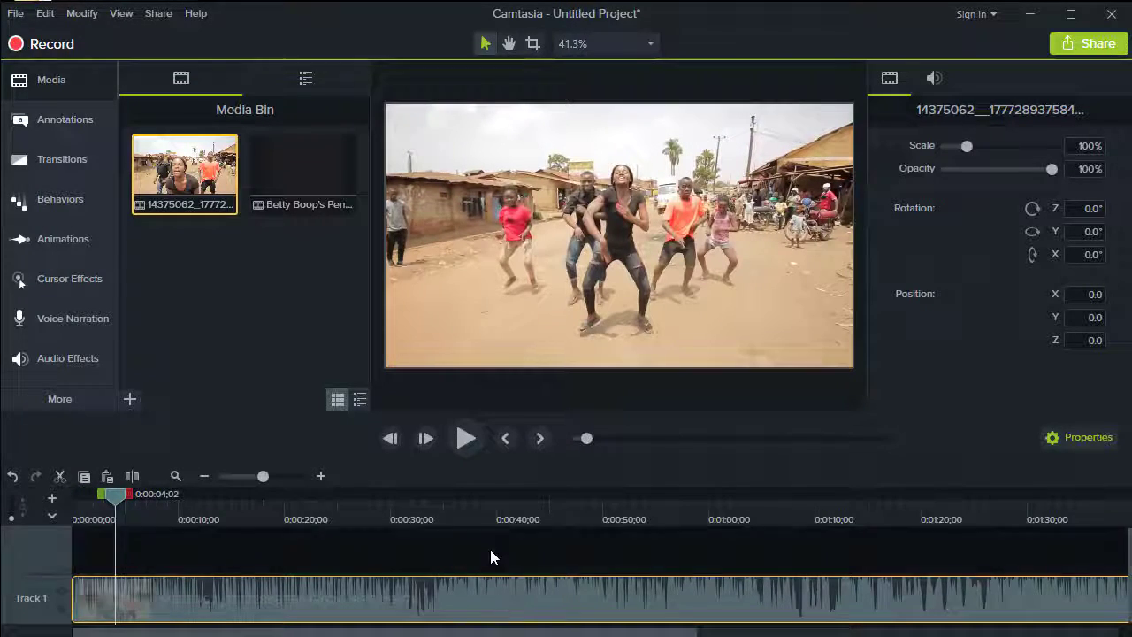
pyautogui.moveTo(286, 166); pyautogui.dragTo(53, 607)
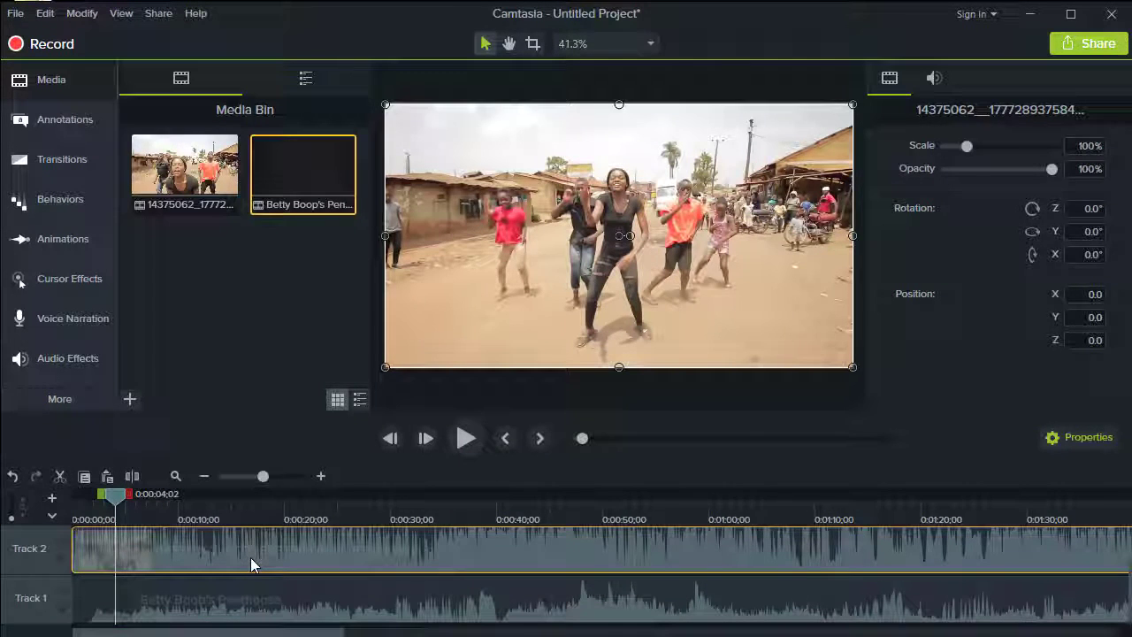
pyautogui.press('Delete')
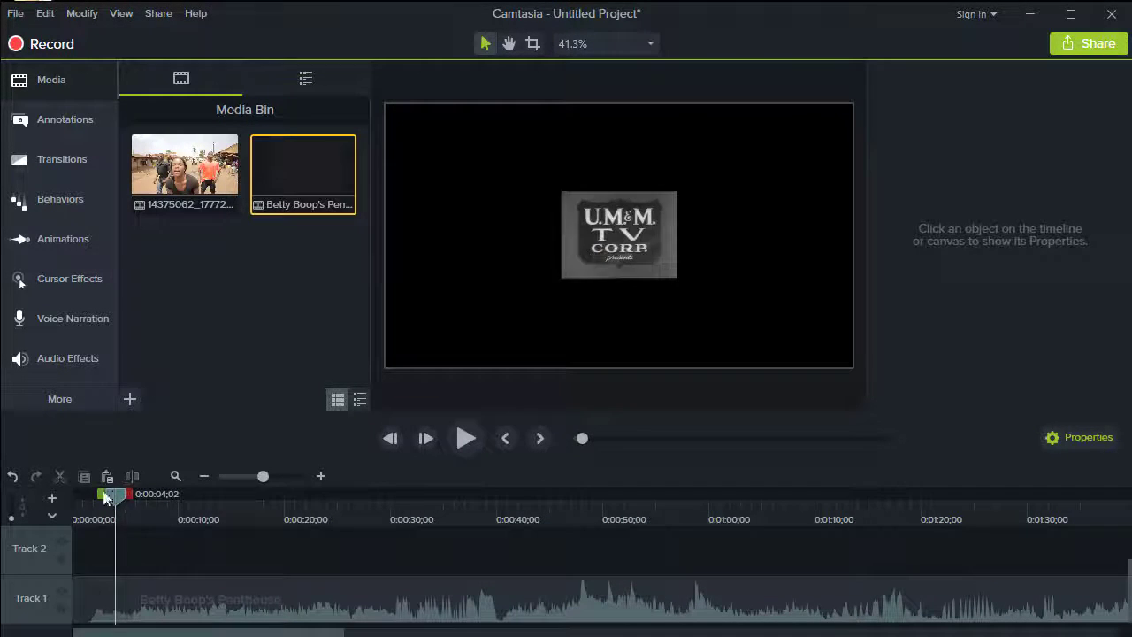
# Preview the Betty Boop clip, scale it to 400% and centre it at position 0,0
pyautogui.moveTo(104, 498); pyautogui.dragTo(74, 498)
pyautogui.click(464, 436)
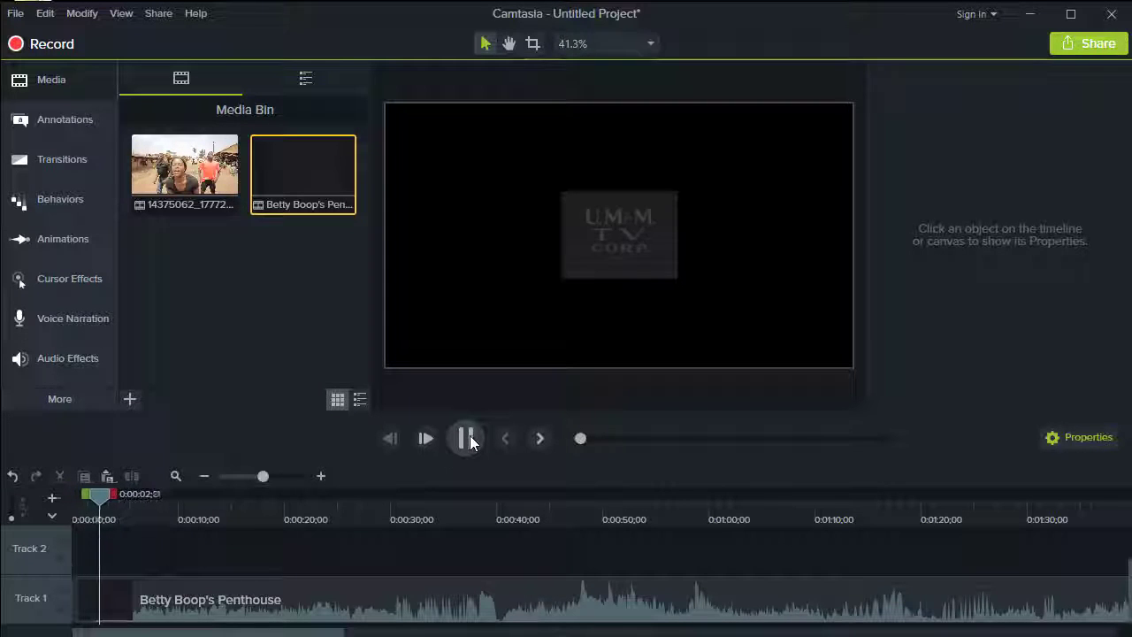
pyautogui.click(466, 438)
pyautogui.moveTo(636, 259); pyautogui.dragTo(858, 436)
pyautogui.moveTo(737, 316); pyautogui.dragTo(737, 292)
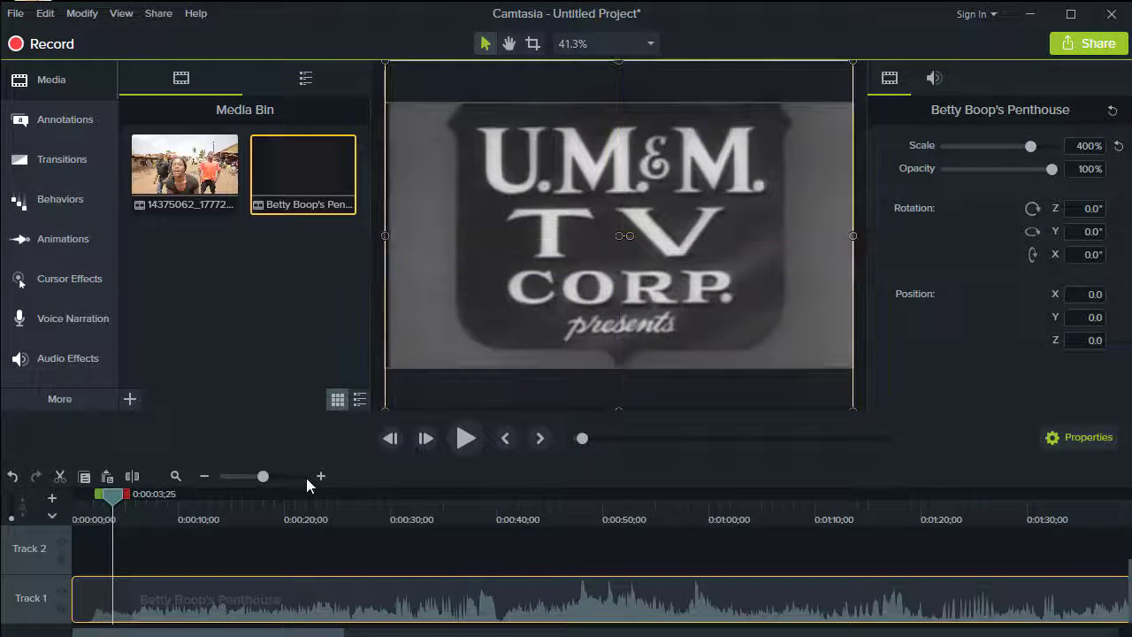
pyautogui.moveTo(124, 498); pyautogui.dragTo(642, 536)
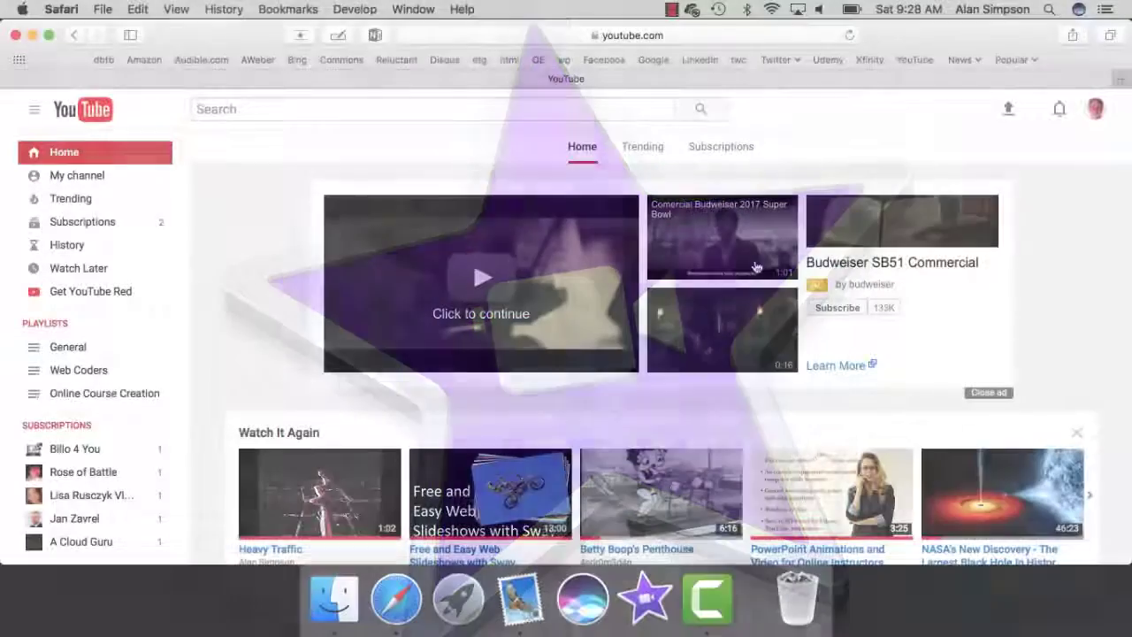
# Open 'Free and Easy Web Slideshows with Sway' from Watch It Again and scroll to its info
pyautogui.scroll(-3, 295, 332)
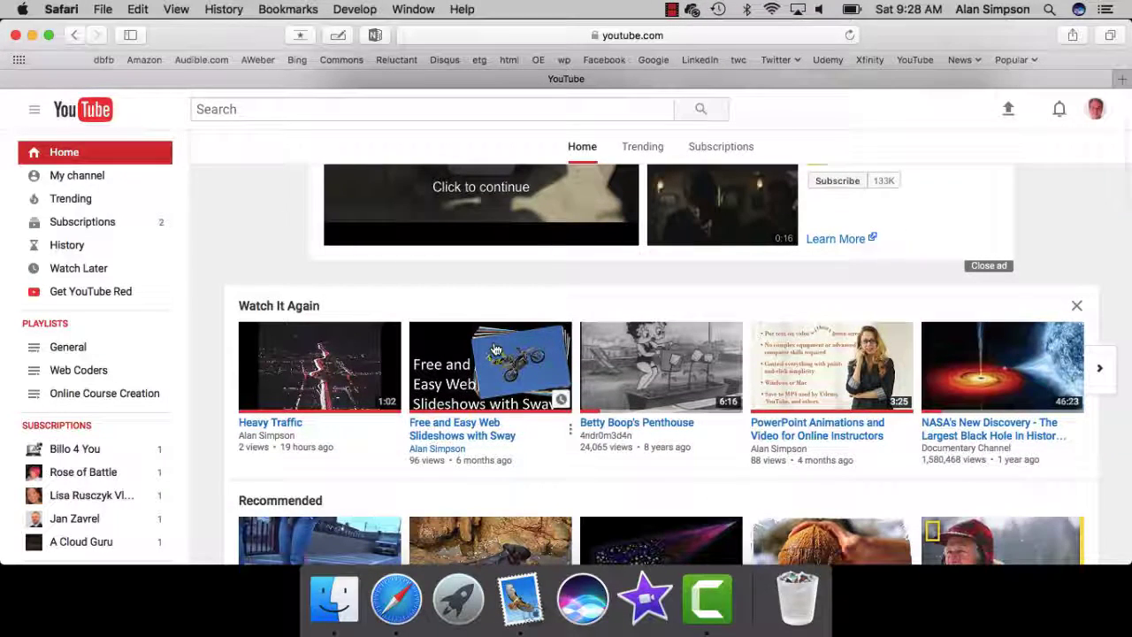
pyautogui.click(494, 347)
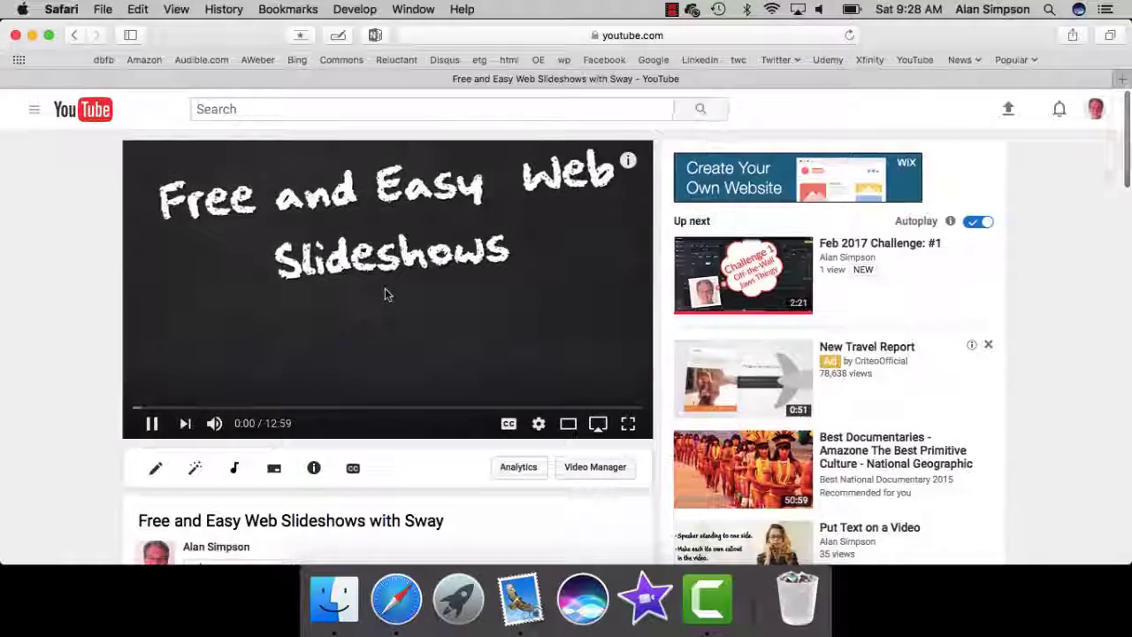
pyautogui.scroll(-1, 385, 295)
pyautogui.scroll(-5, 384, 295)
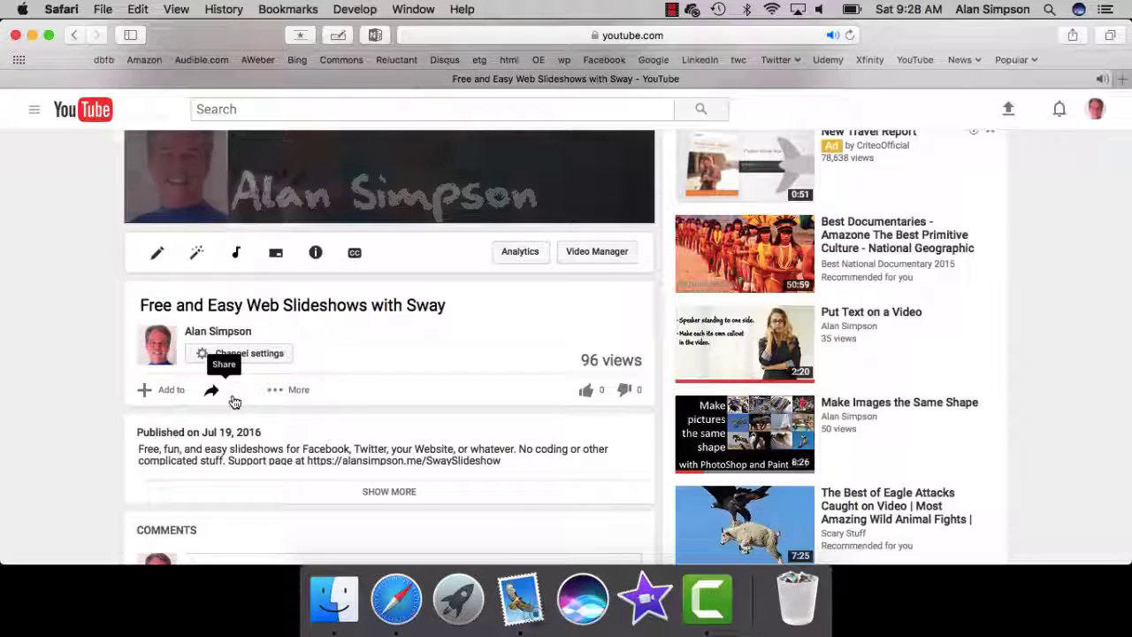
pyautogui.click(217, 389)
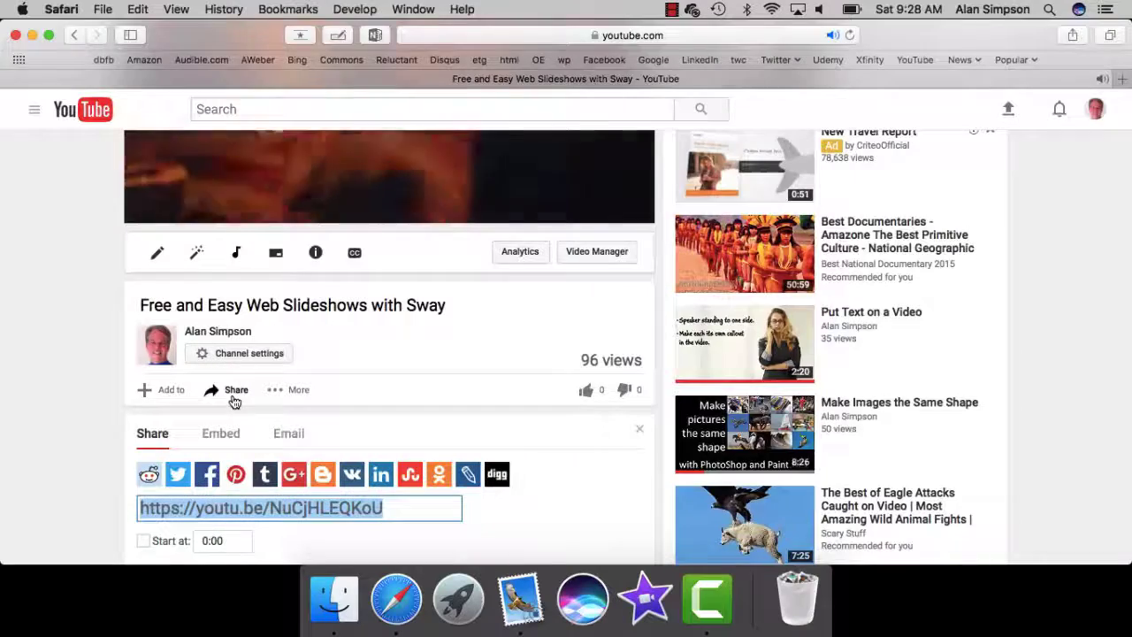
pyautogui.rightClick(289, 513)
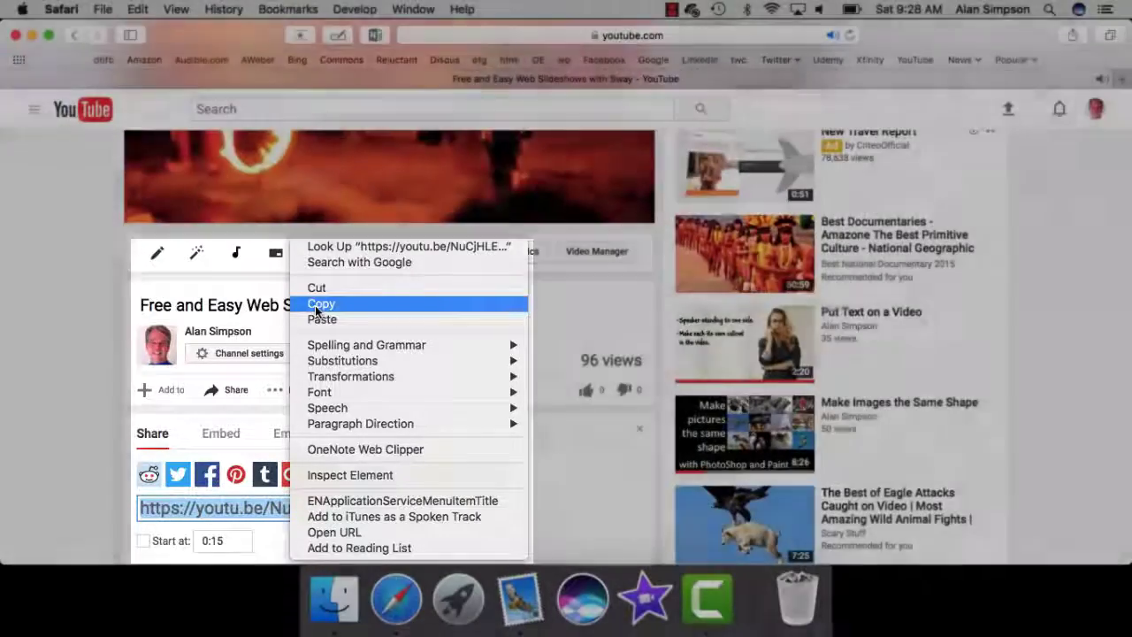
pyautogui.click(317, 305)
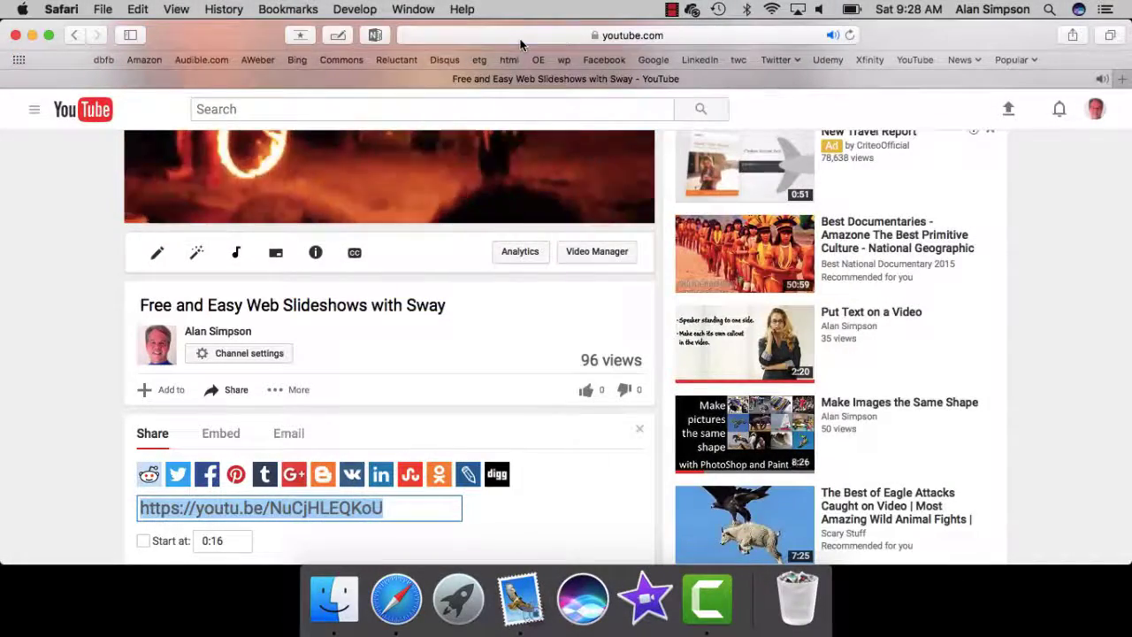
pyautogui.click(653, 59)
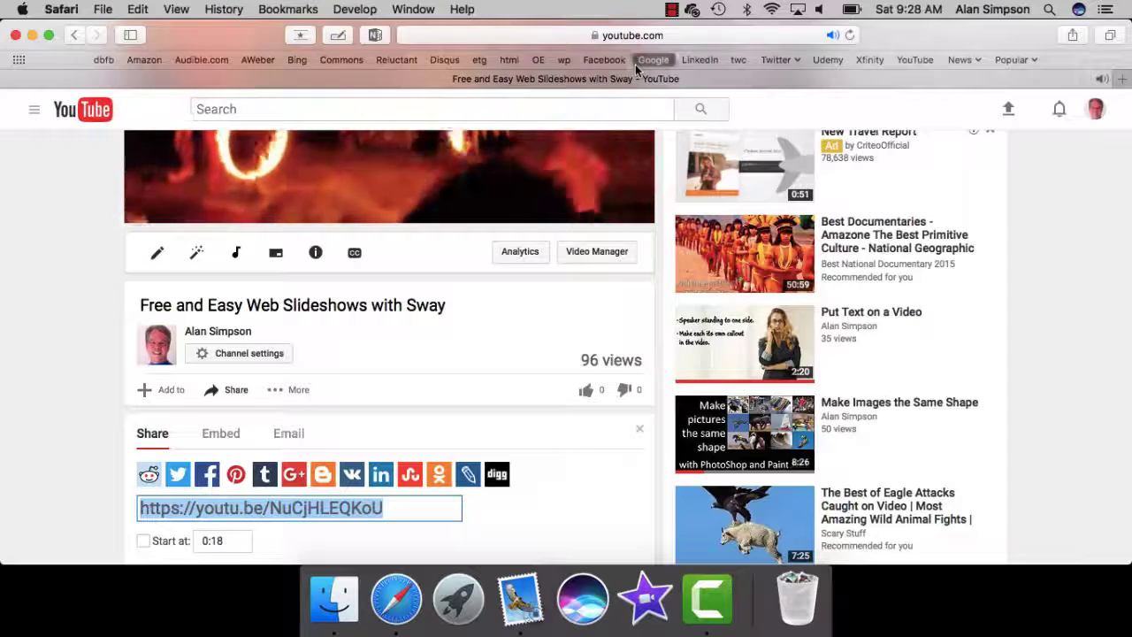
# Search 'download youtube videos', open SaveFrom.net and submit the pasted Sway short link
pyautogui.write('d')
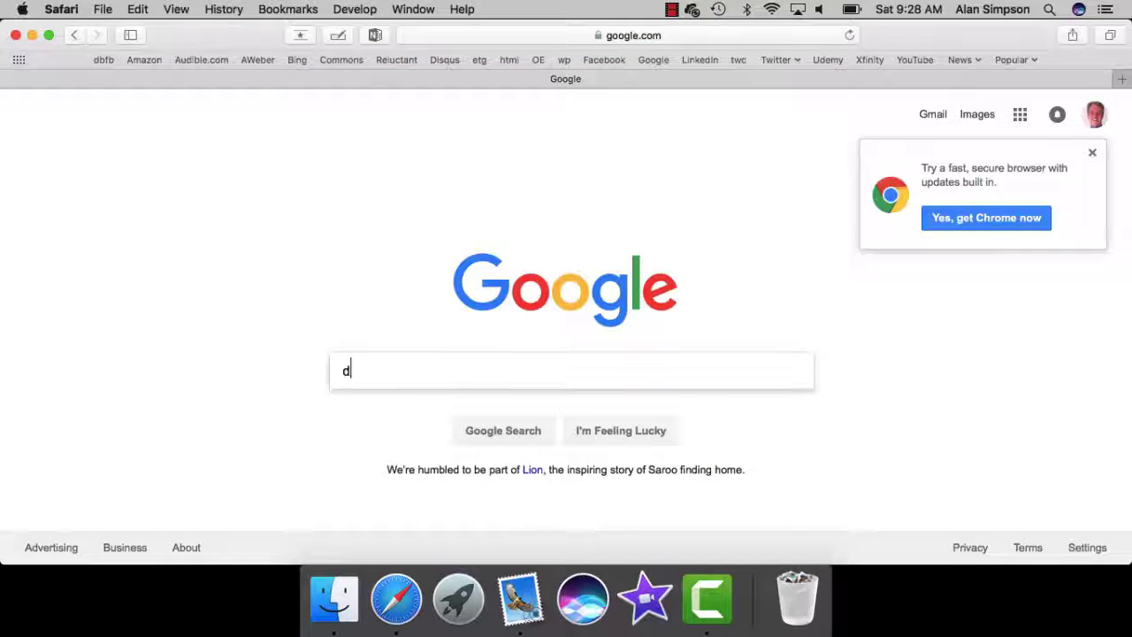
pyautogui.write('own')
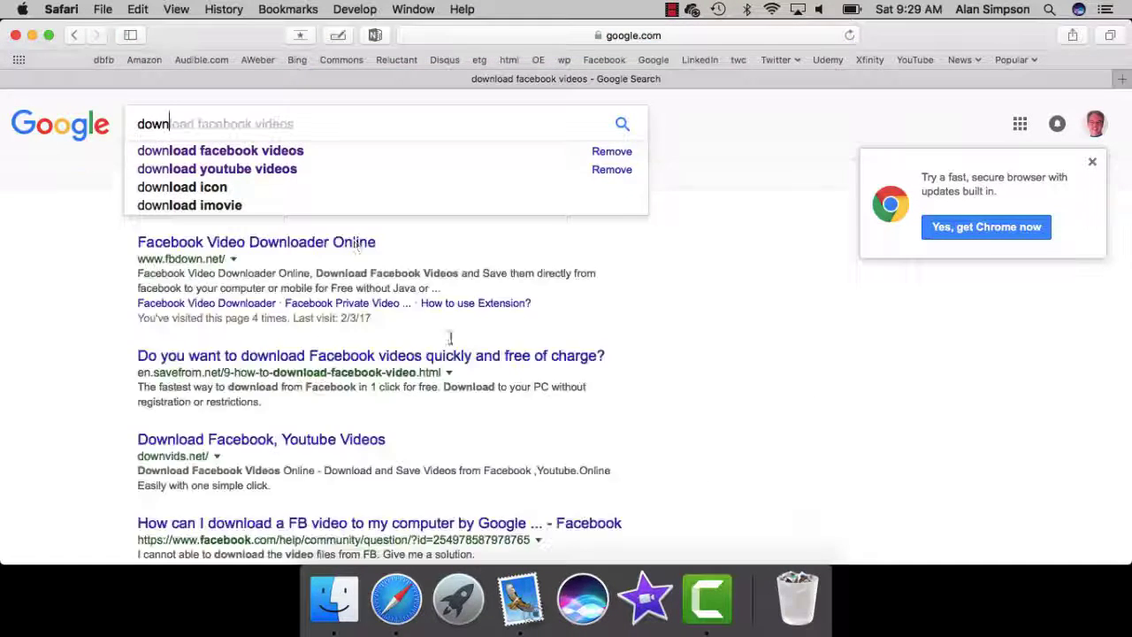
pyautogui.click(306, 168)
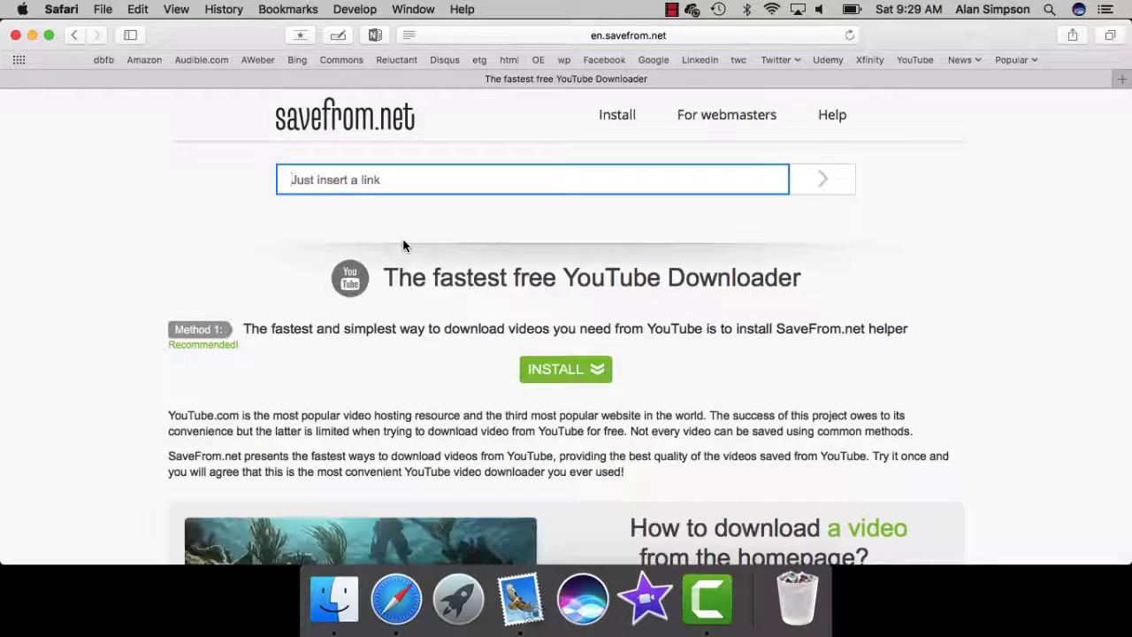
pyautogui.rightClick(382, 184)
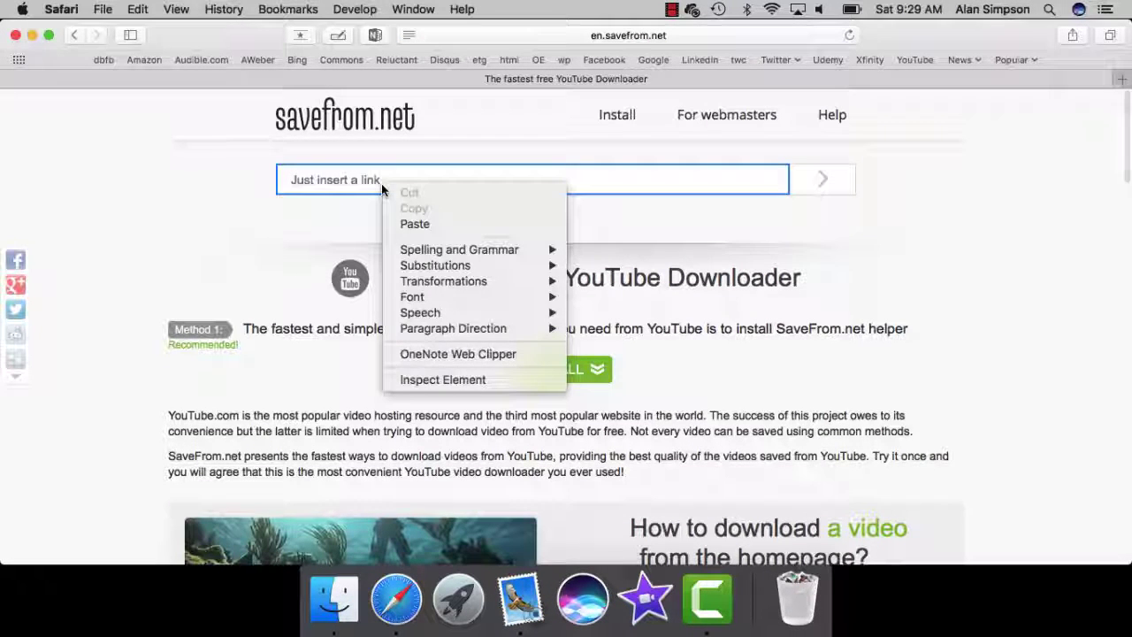
pyautogui.click(403, 223)
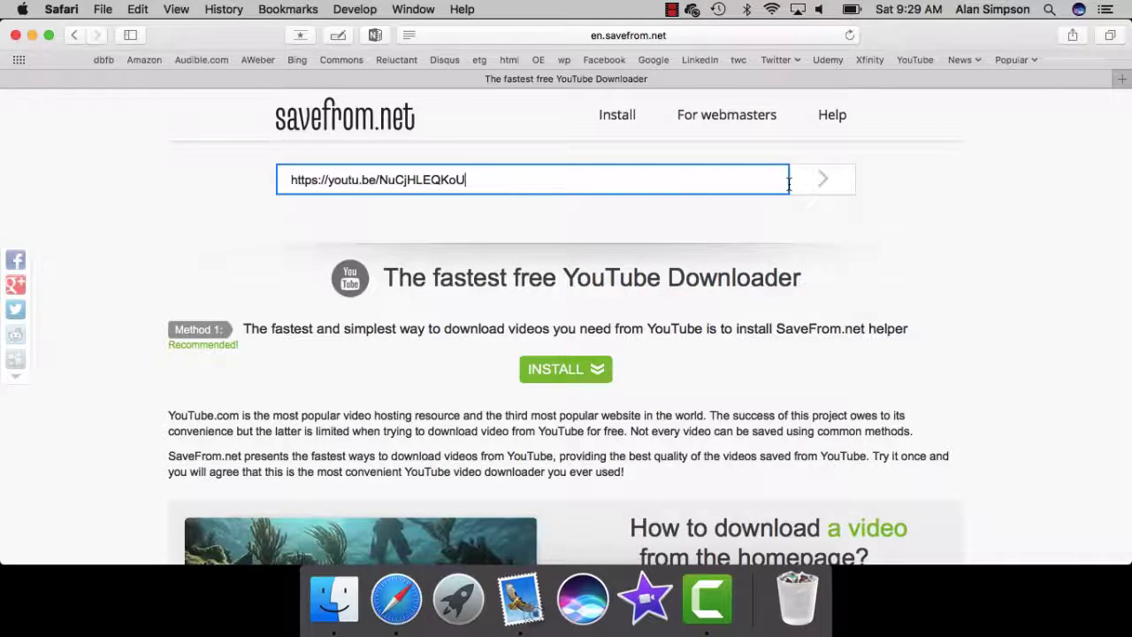
pyautogui.click(822, 180)
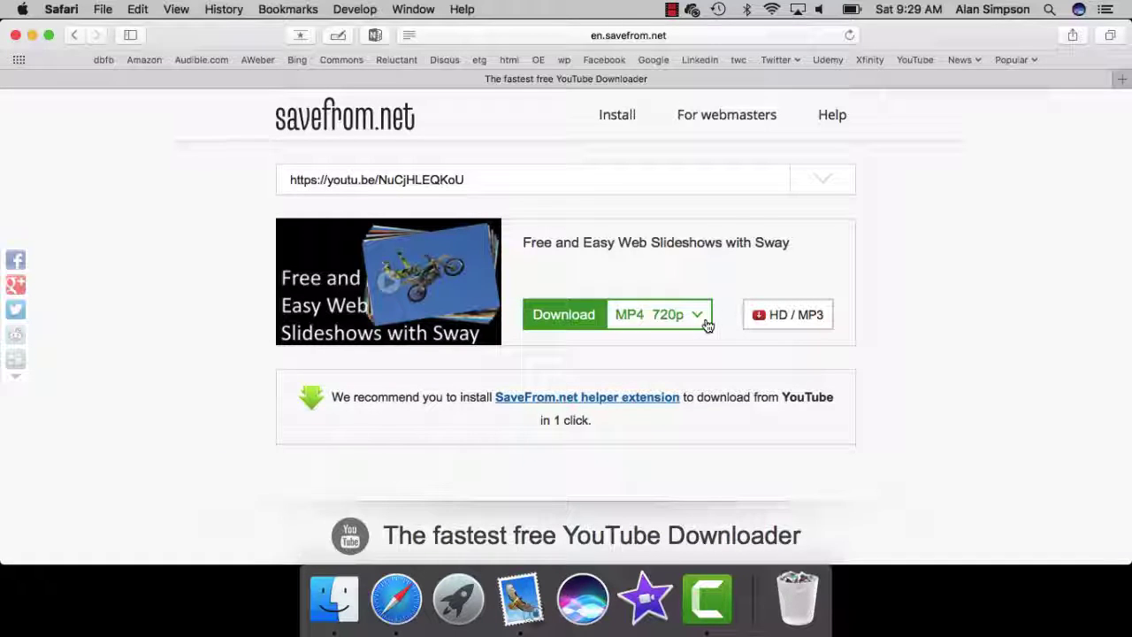
# Download the Sway video as MP4 720p, then close the thank-you popup, QuickTime and Safari
pyautogui.click(706, 323)
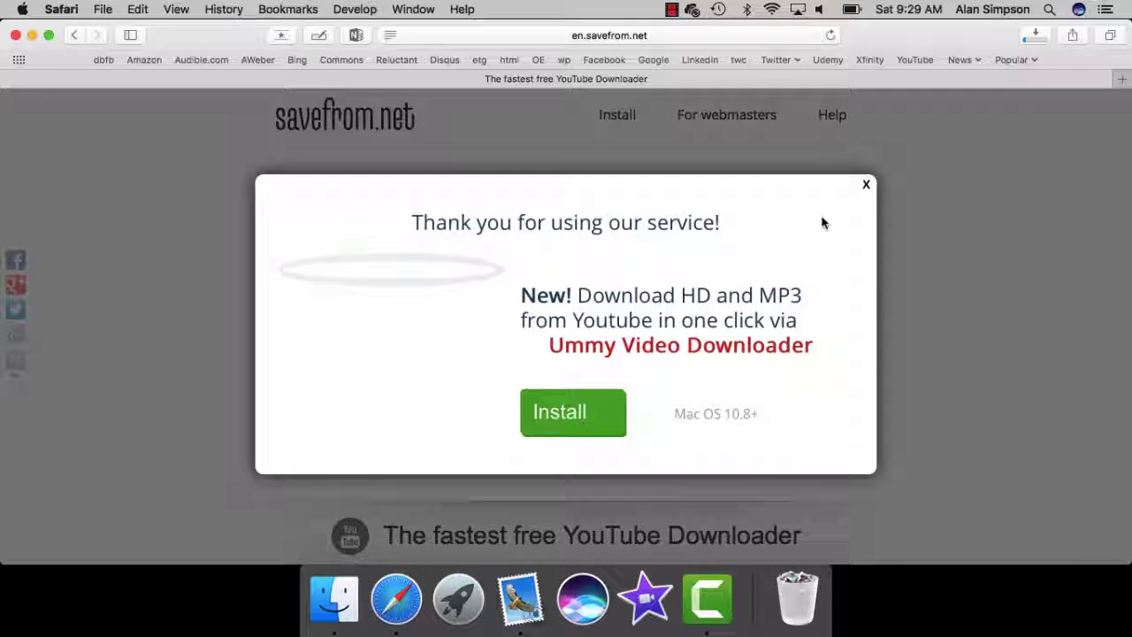
pyautogui.click(865, 186)
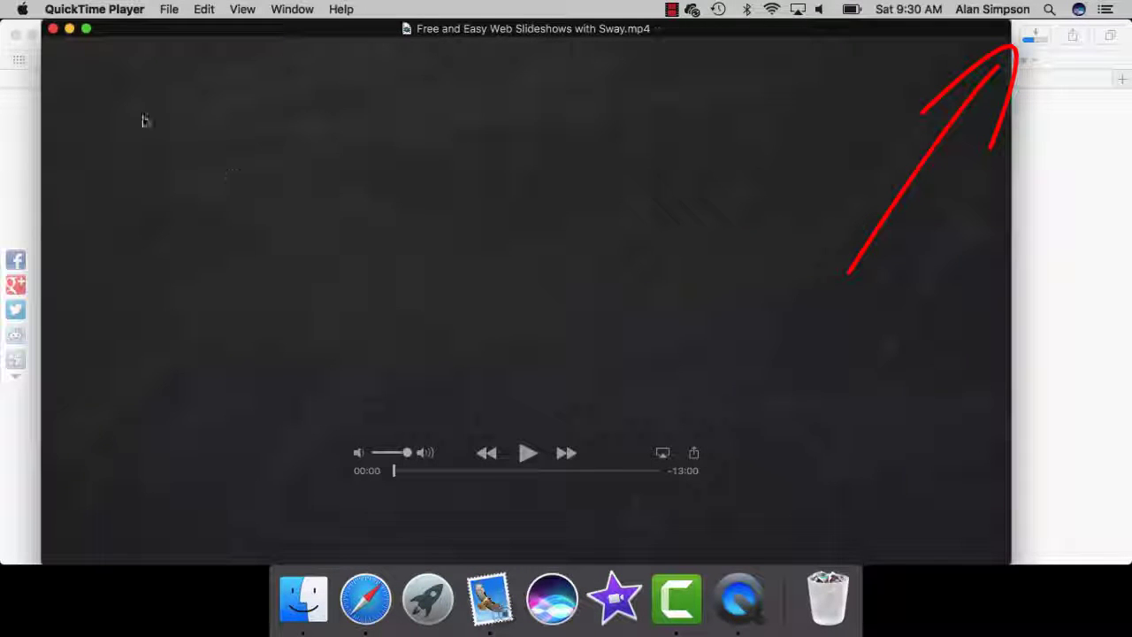
pyautogui.click(53, 29)
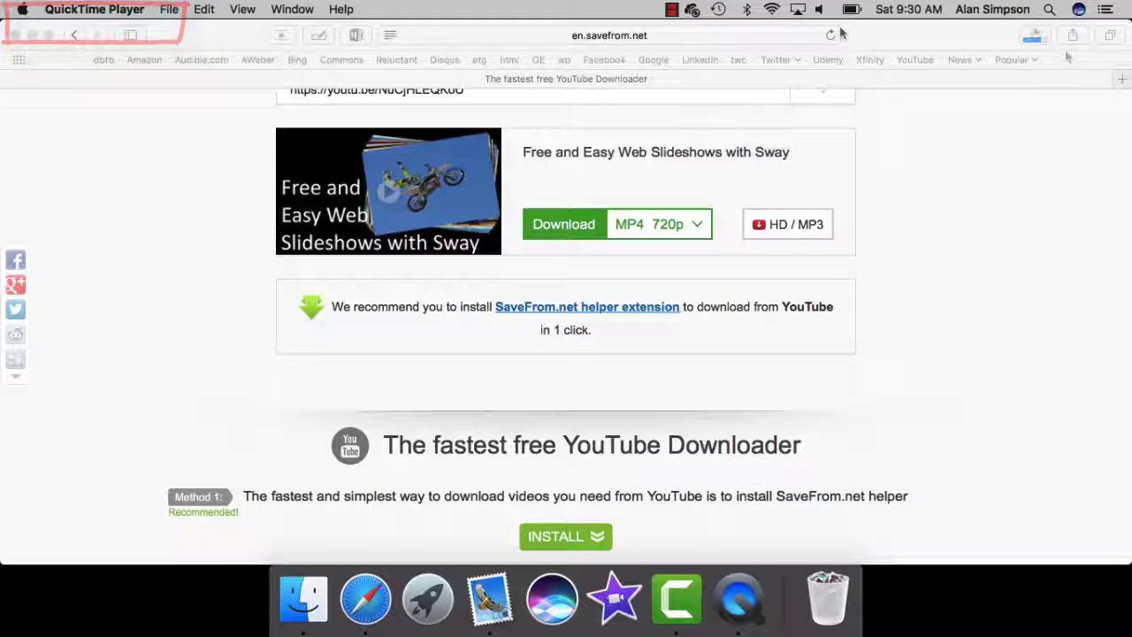
pyautogui.click(13, 35)
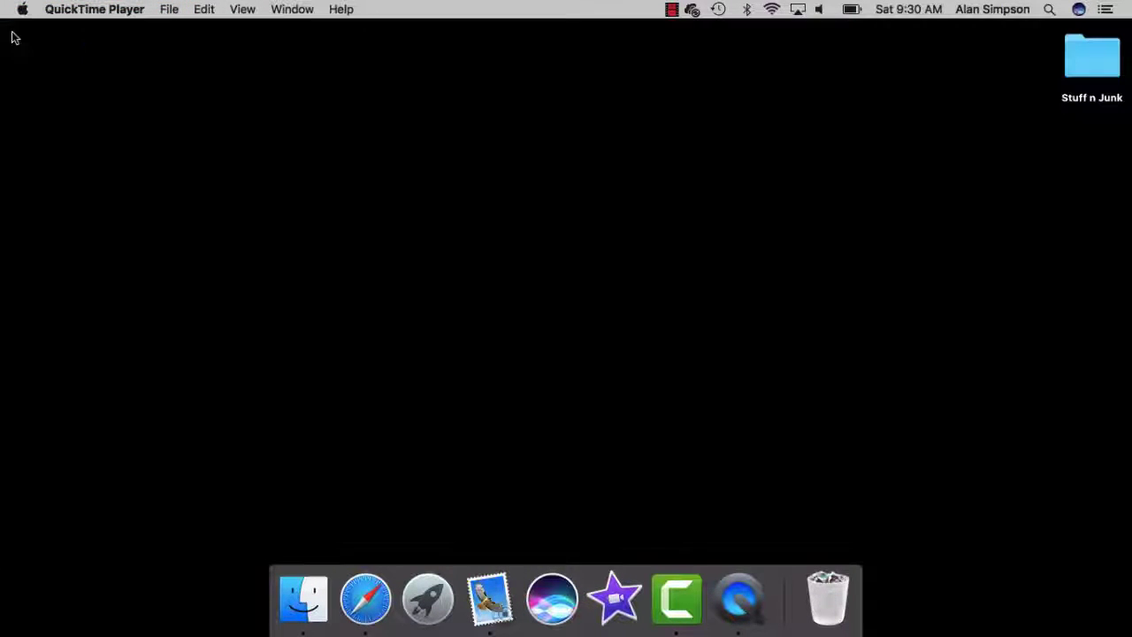
# Launch iMovie and import the Sway MP4 (12.9 min, 78.5 MB) from Downloads into My Movie
pyautogui.click(612, 598)
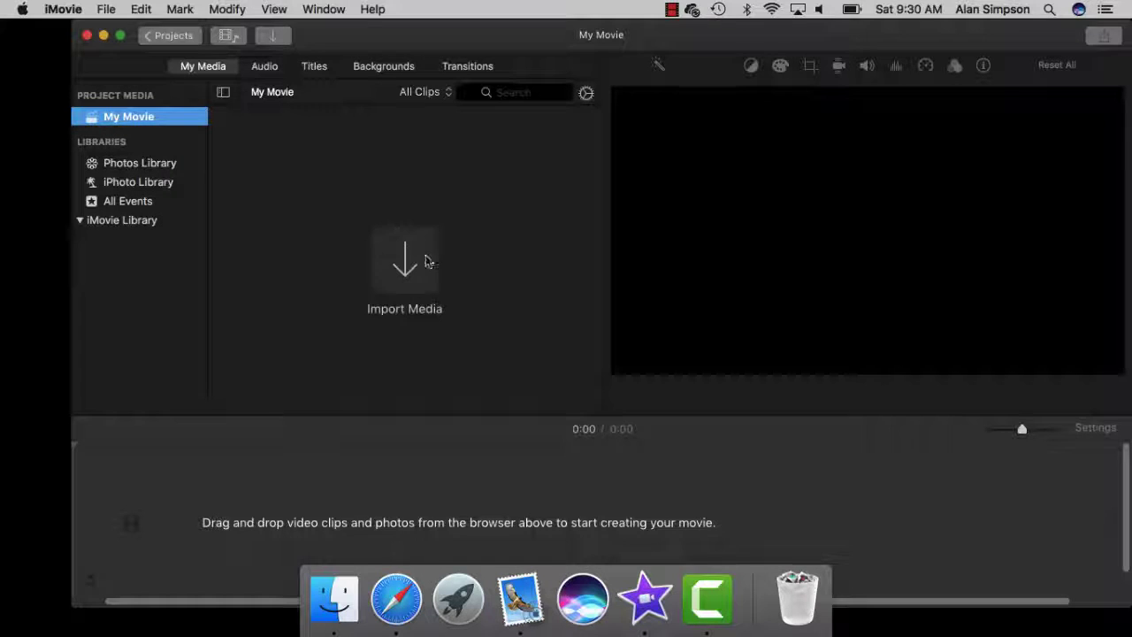
pyautogui.click(377, 274)
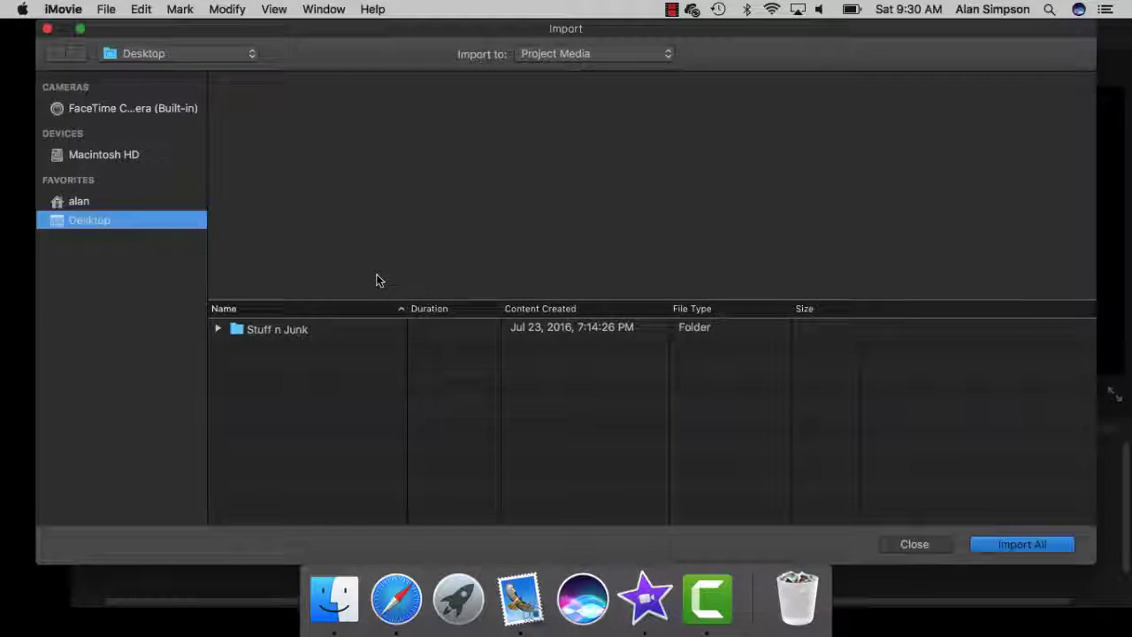
pyautogui.click(253, 53)
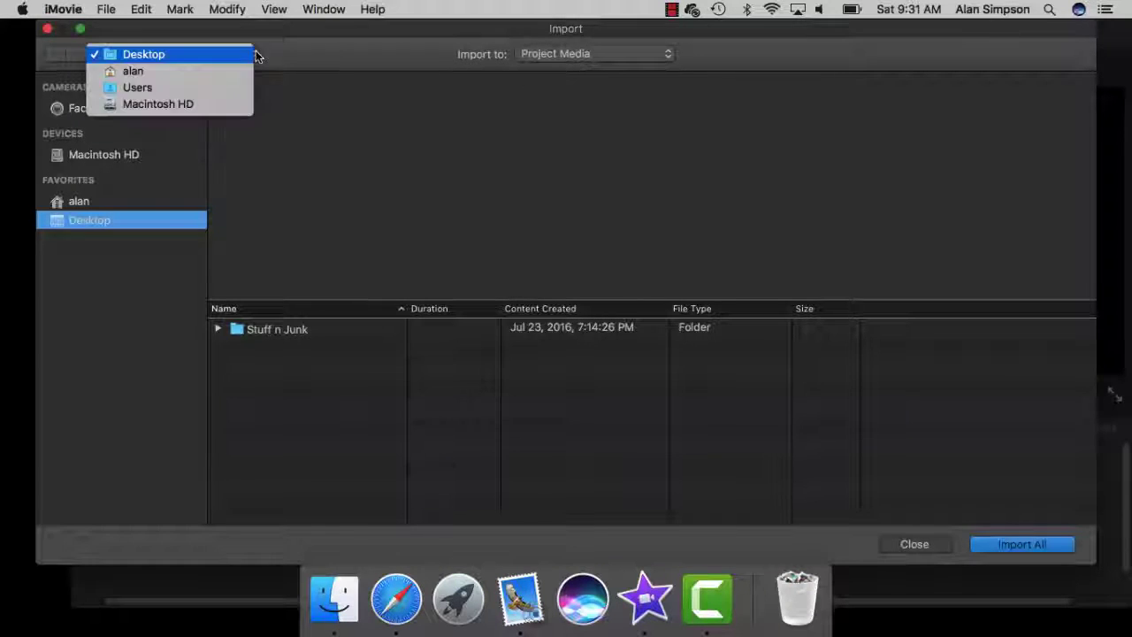
pyautogui.click(217, 73)
pyautogui.doubleClick(288, 409)
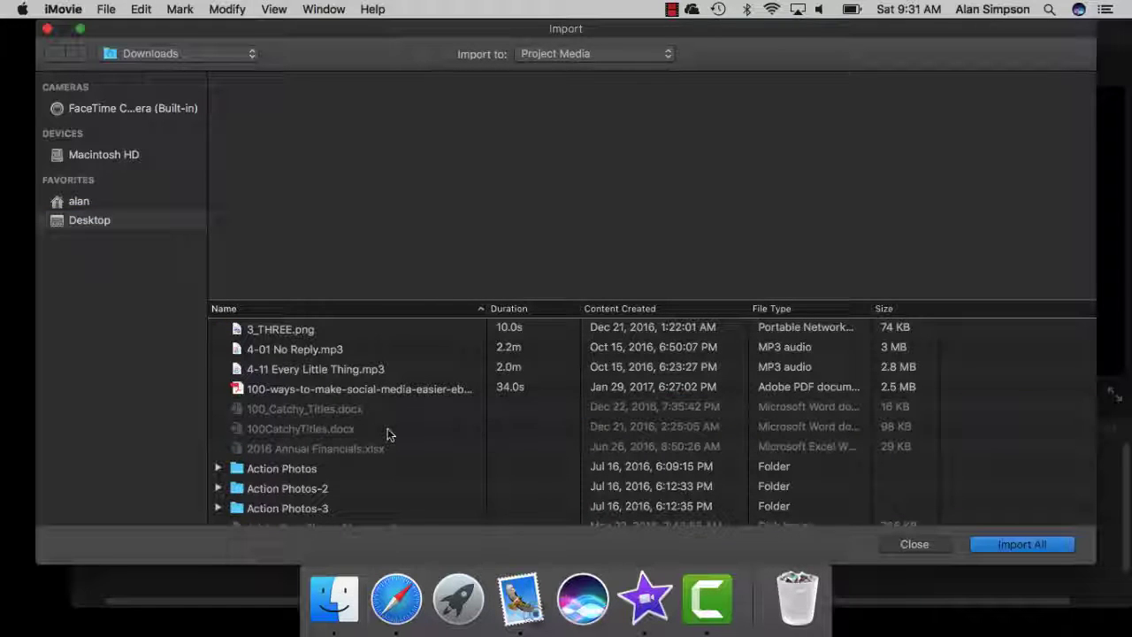
pyautogui.click(723, 311)
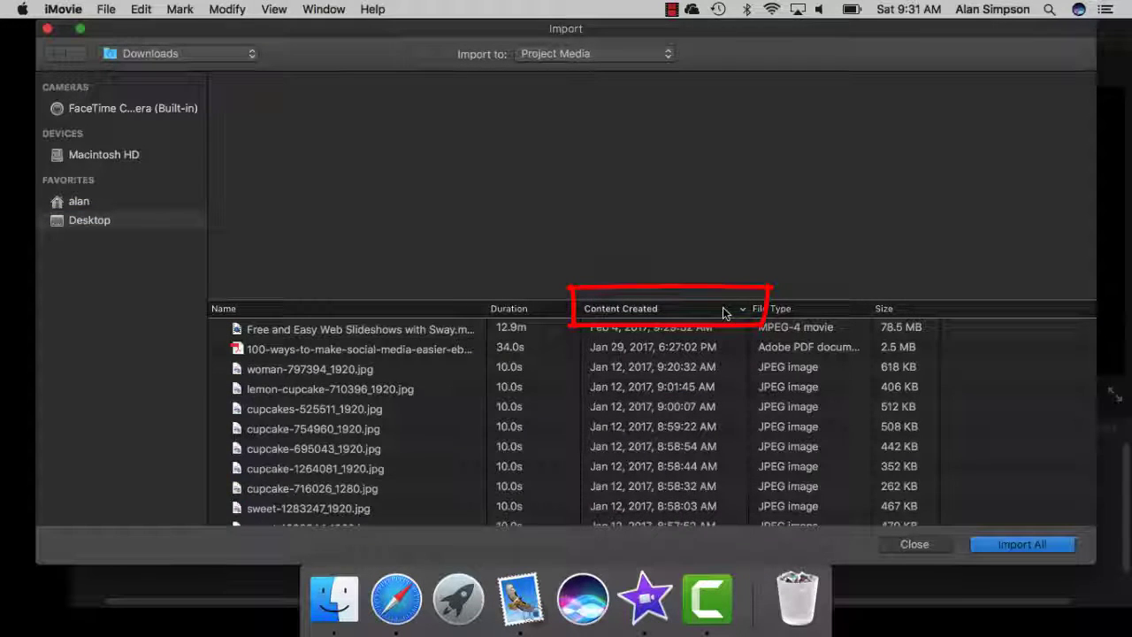
pyautogui.click(417, 329)
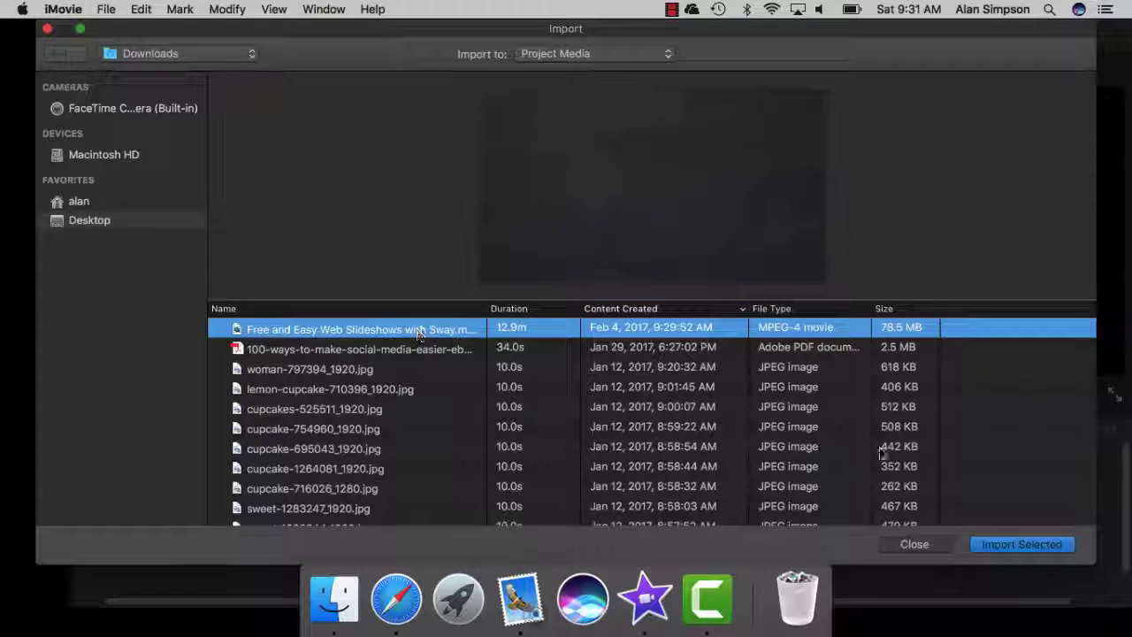
pyautogui.click(1002, 542)
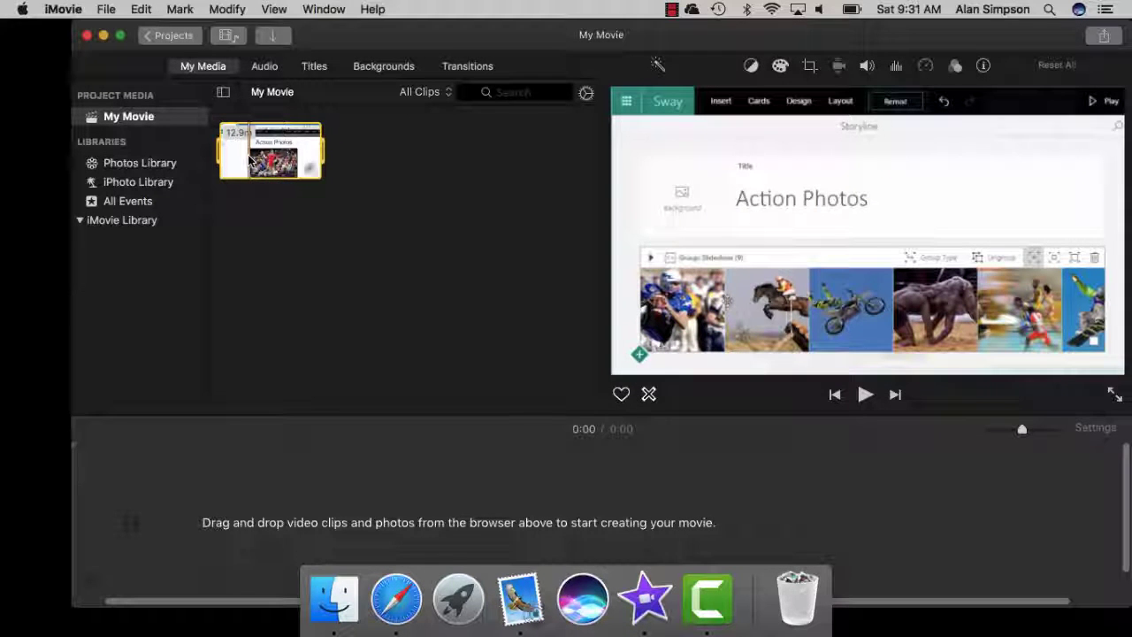
# Drag the Sway clip onto the timeline, play and pause it, widen the zoom, and jump to 0:35
pyautogui.moveTo(305, 173); pyautogui.dragTo(154, 522)
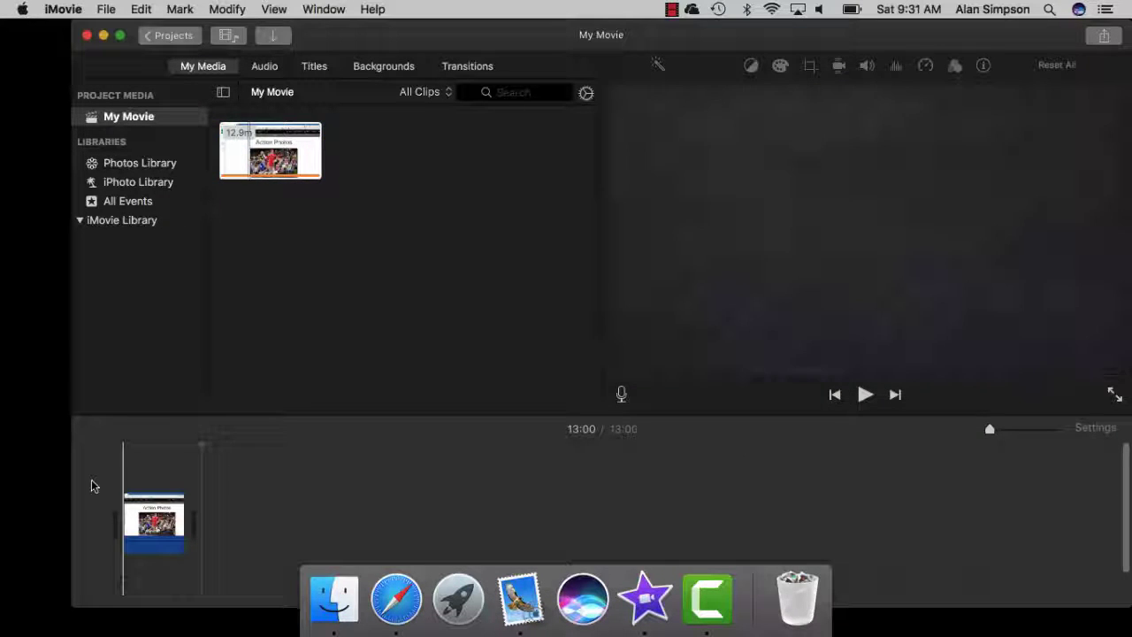
pyautogui.press('space')
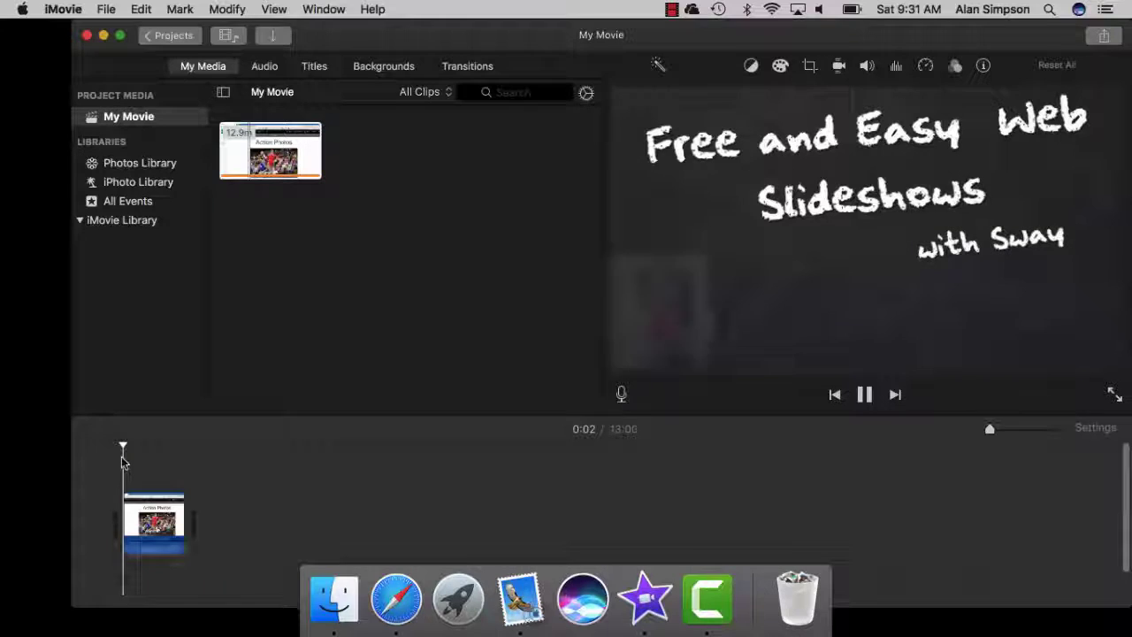
pyautogui.press('space')
pyautogui.click(1012, 428)
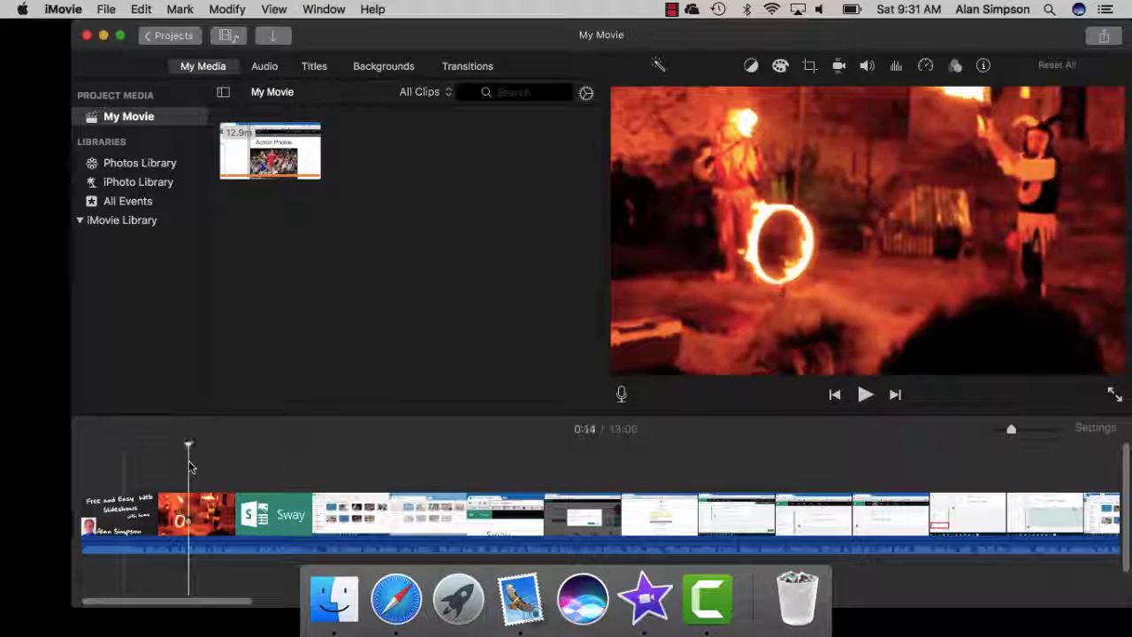
pyautogui.click(353, 455)
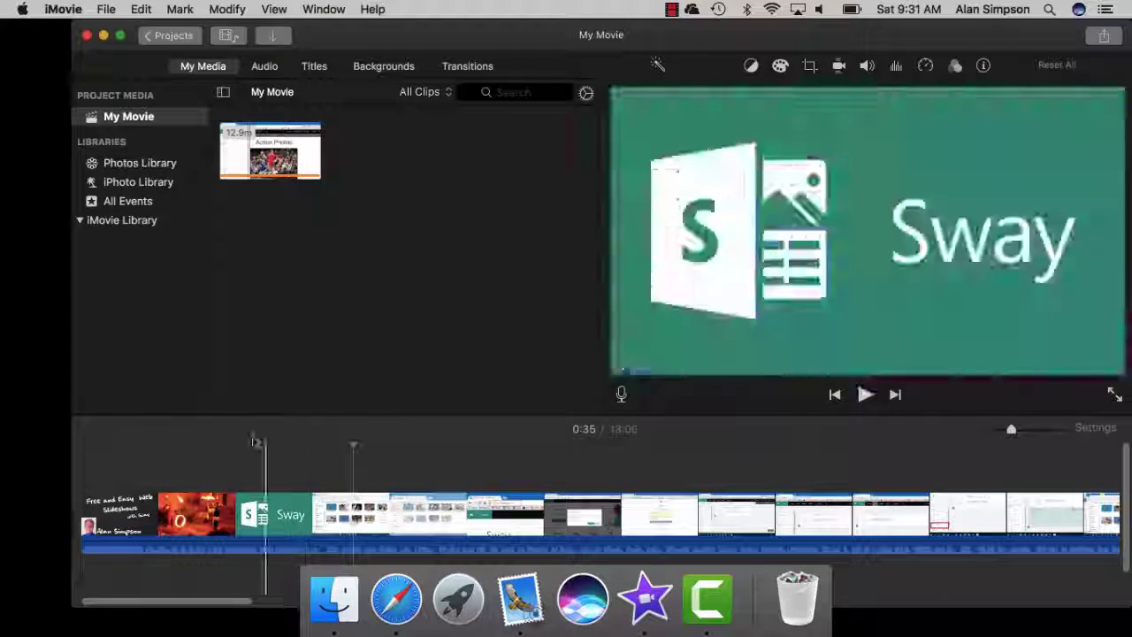